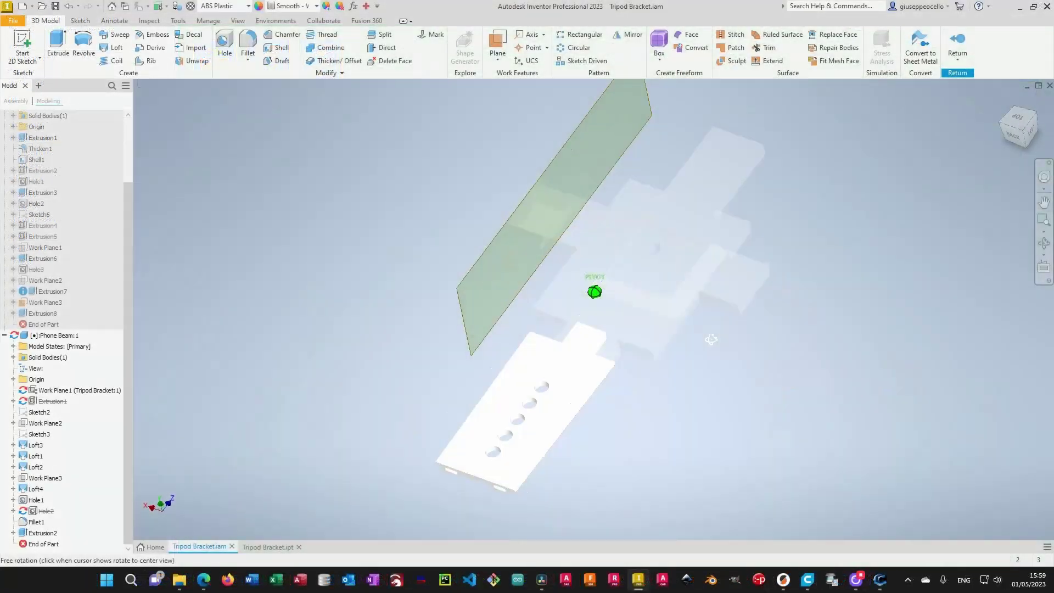
# - Orbit the bracket assembly toward its left side
pyautogui.moveTo(710, 339); pyautogui.dragTo(705, 294)
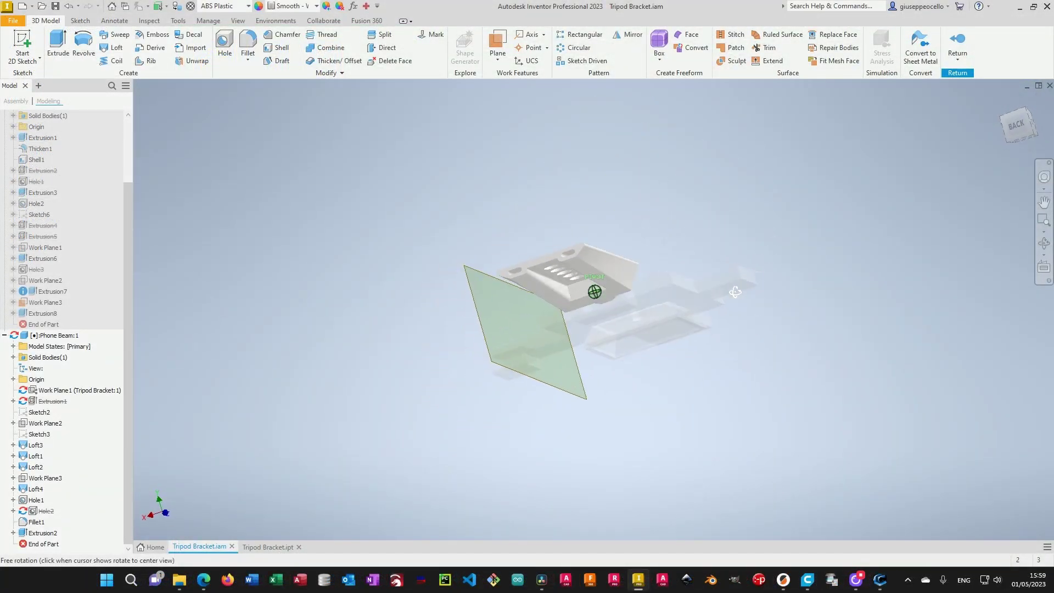
pyautogui.moveTo(773, 291); pyautogui.dragTo(777, 341)
pyautogui.press('Escape')
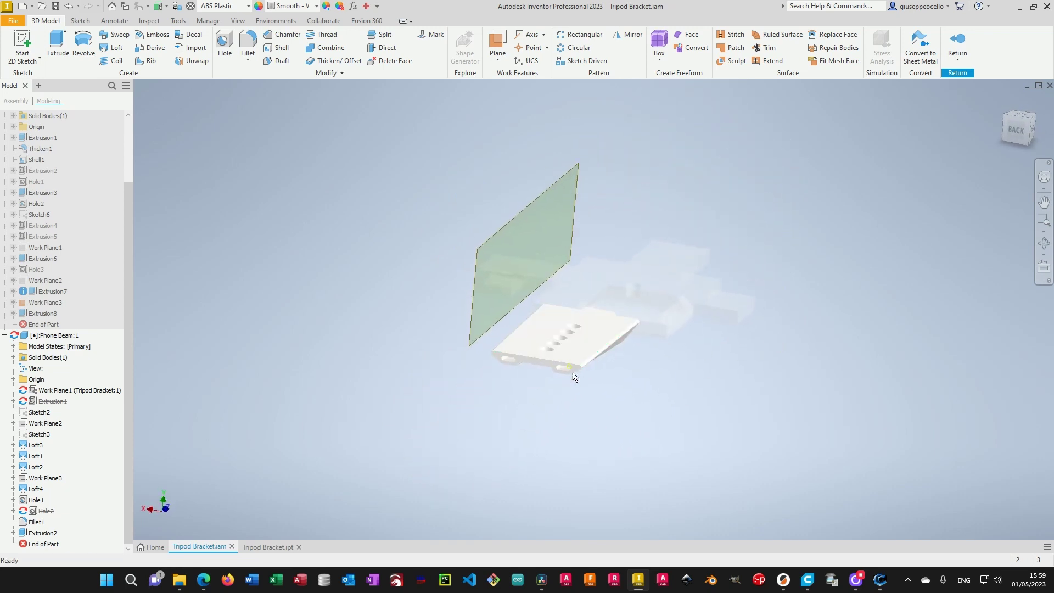
# - Switch to the Tripod Bracket.ipt part document and orbit the part
pyautogui.click(268, 546)
pyautogui.press('F4')
pyautogui.moveTo(529, 469); pyautogui.dragTo(555, 428)
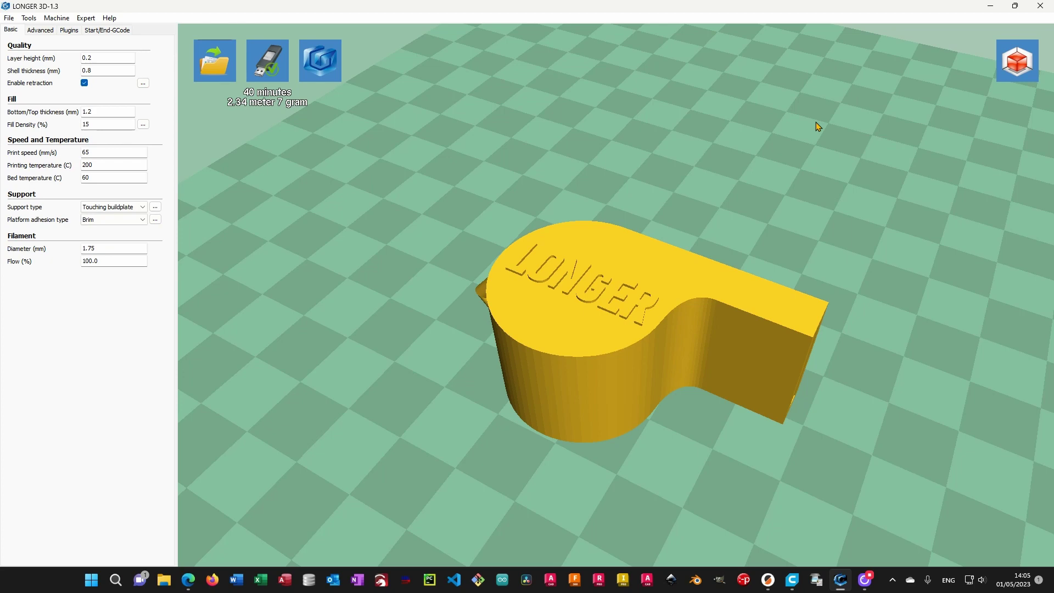
pyautogui.click(792, 579)
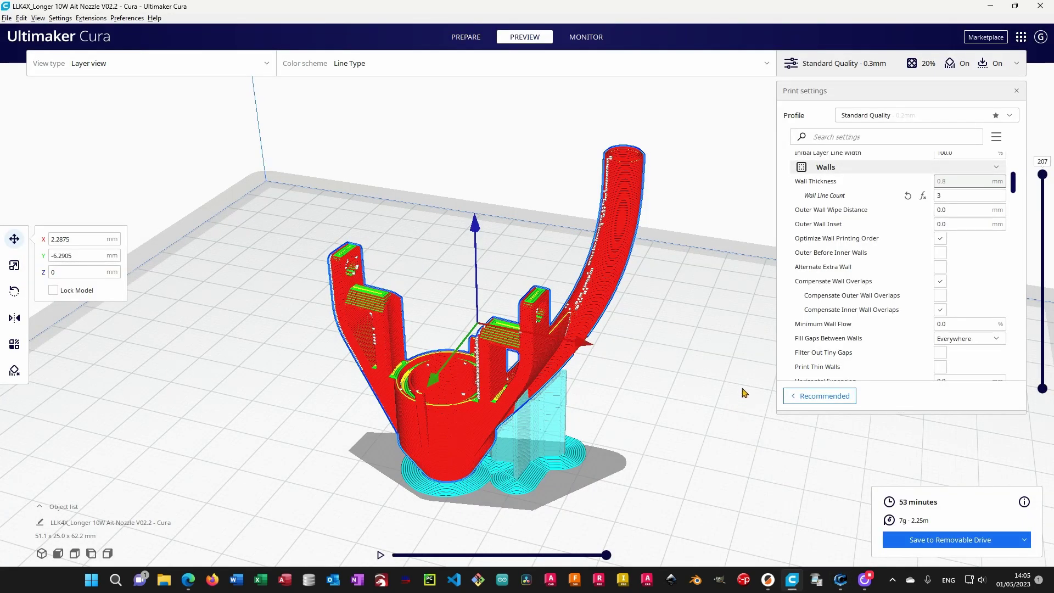
pyautogui.click(768, 579)
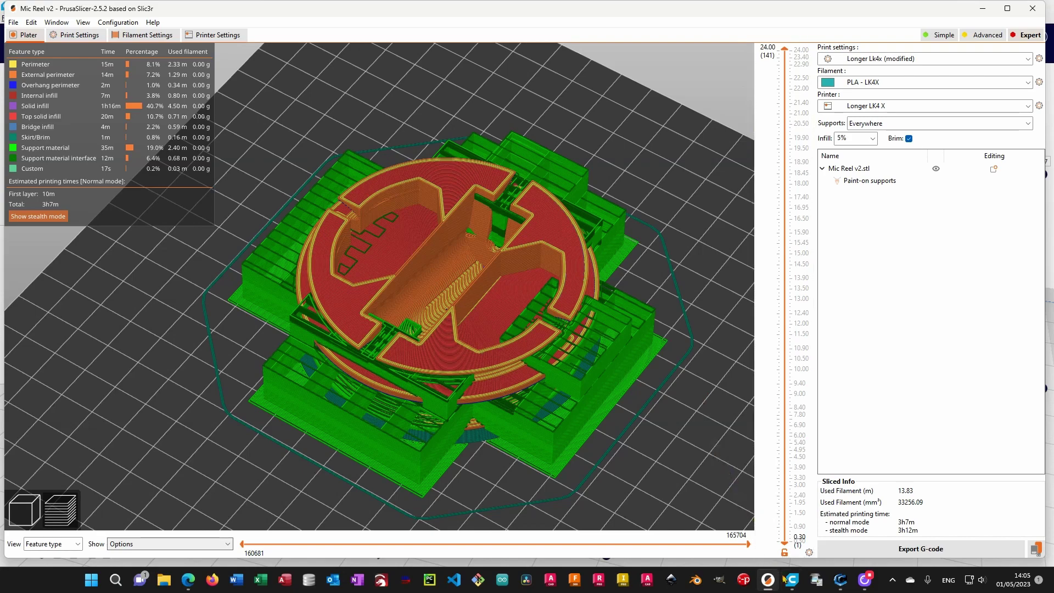
pyautogui.moveTo(792, 579)
pyautogui.click(791, 582)
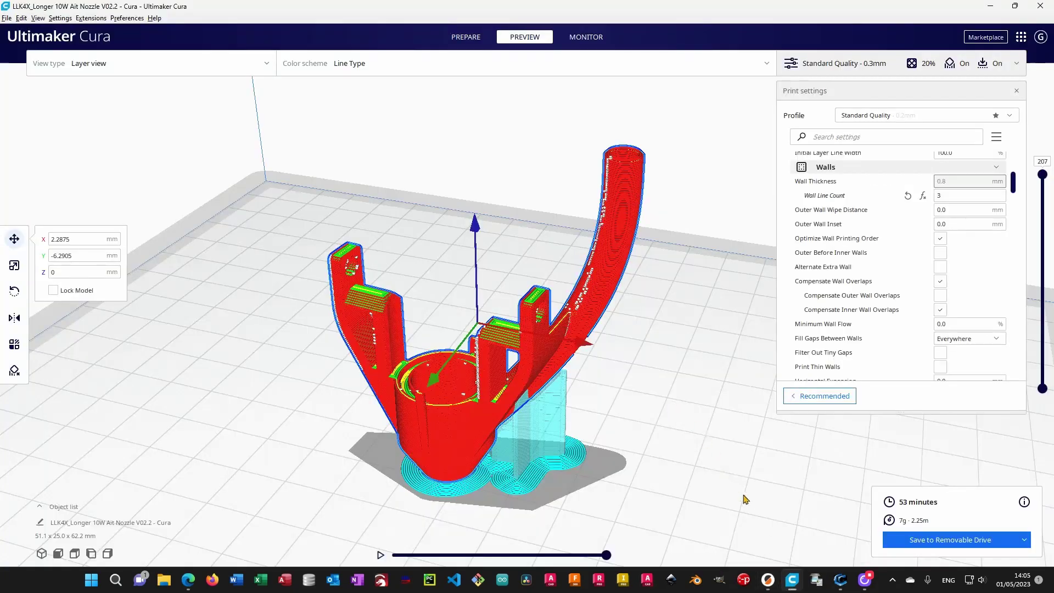
pyautogui.click(838, 582)
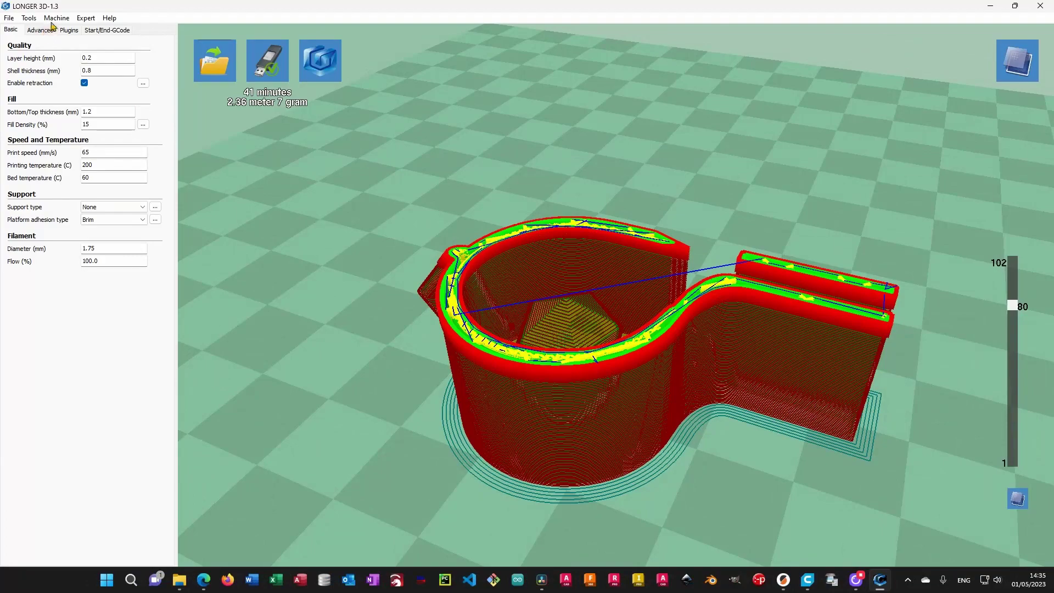
# - Add an LK4 printer profile with the new-machine wizard, then reselect Lk4 X as the active printer
pyautogui.click(54, 19)
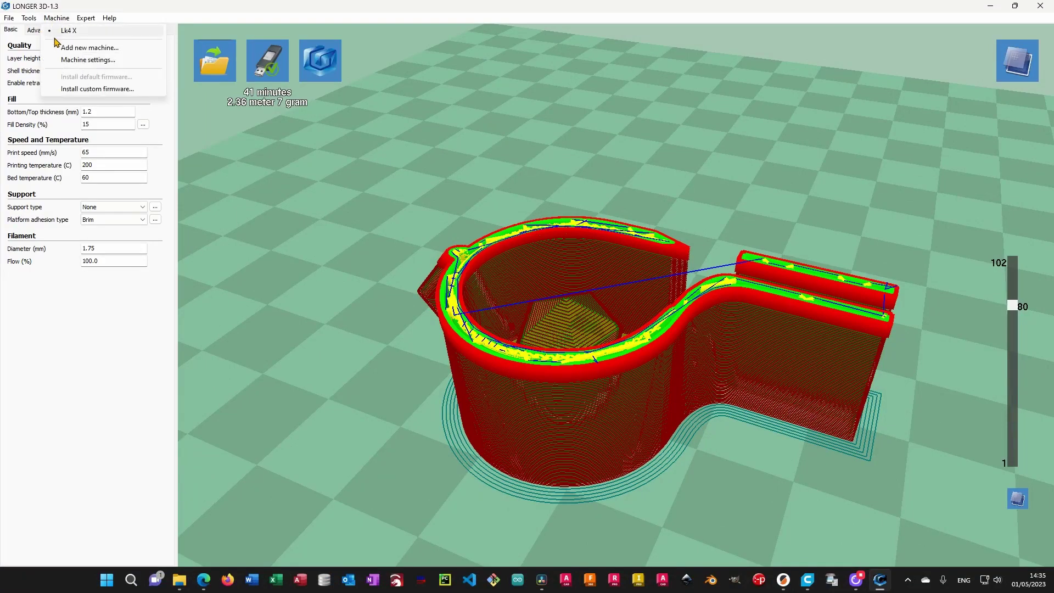
pyautogui.click(88, 47)
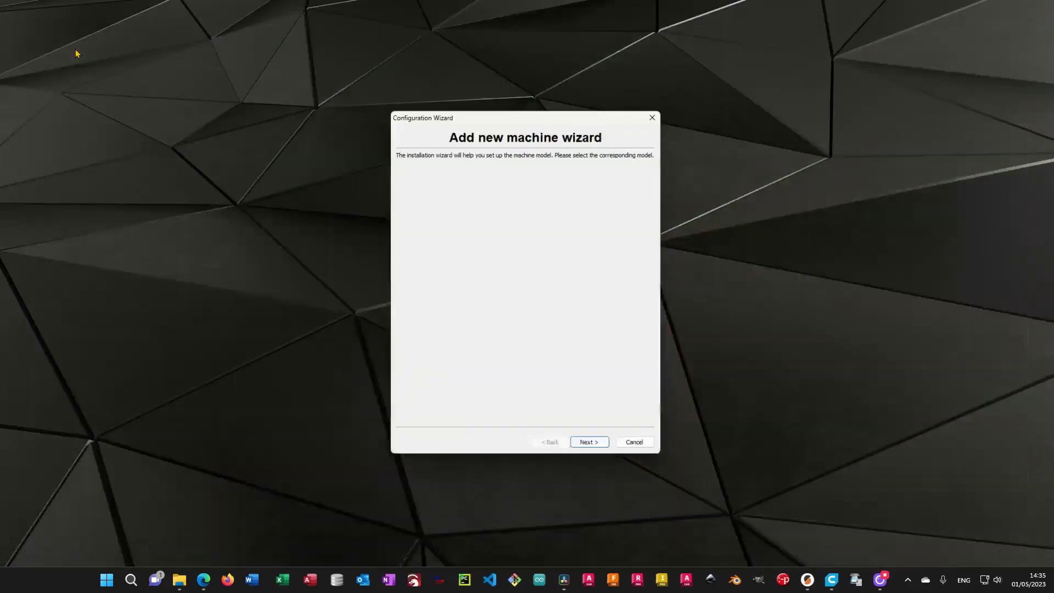
pyautogui.click(588, 447)
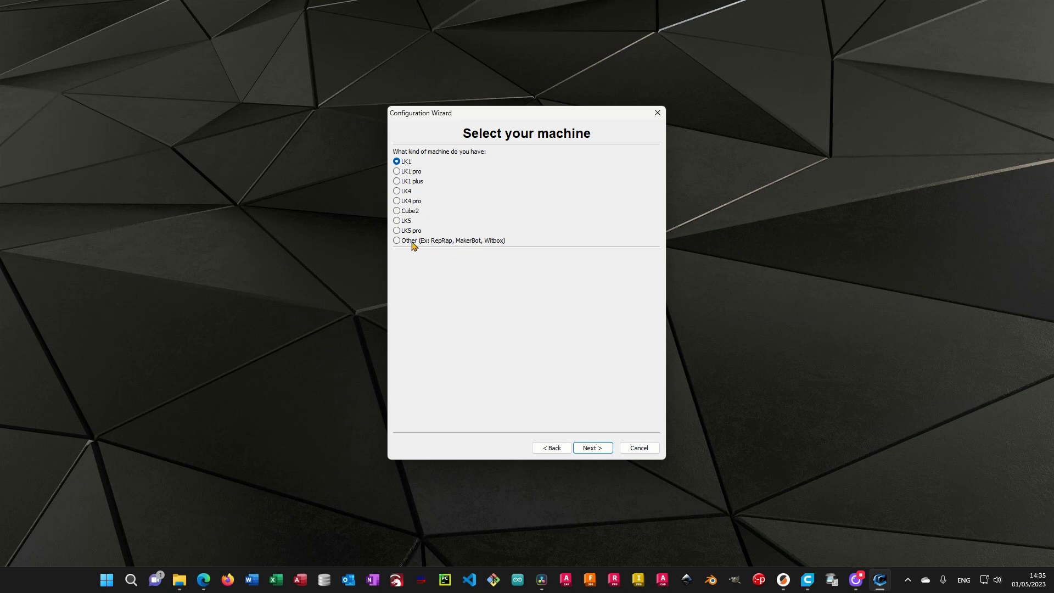
pyautogui.click(396, 241)
pyautogui.click(397, 192)
pyautogui.click(584, 451)
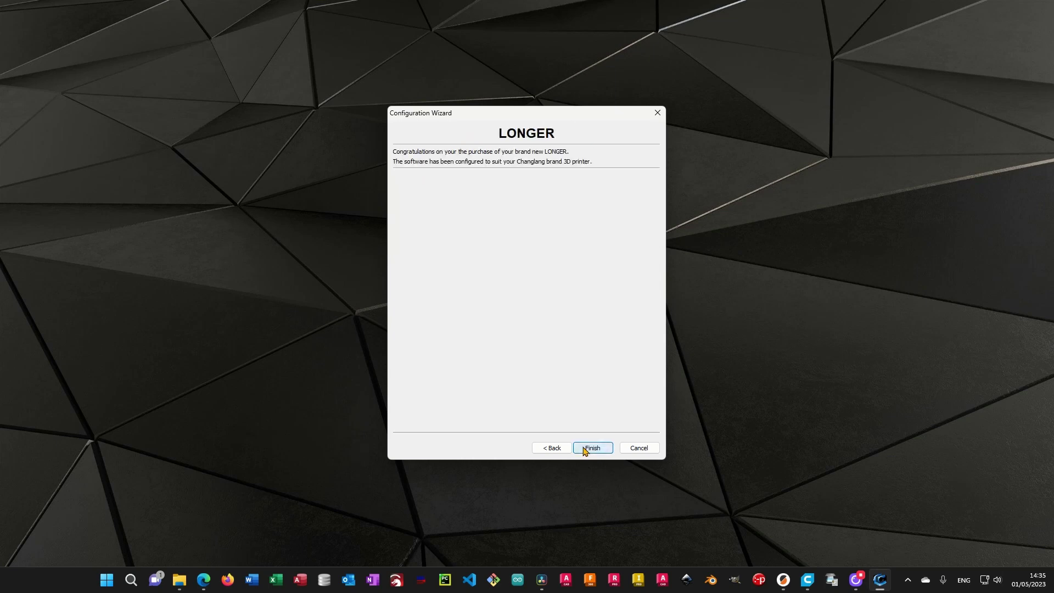
pyautogui.click(592, 448)
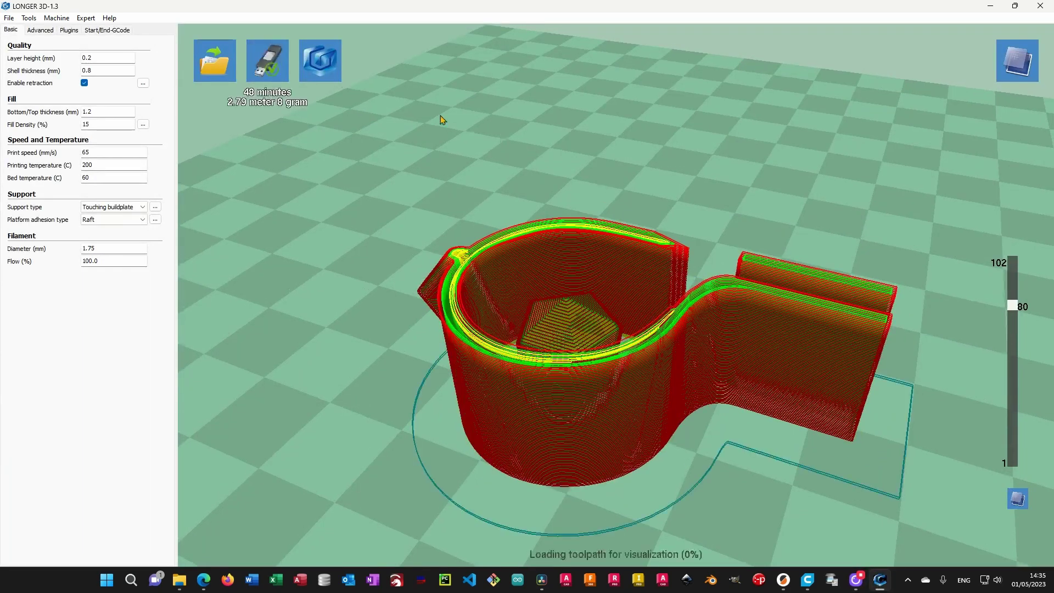
pyautogui.click(46, 21)
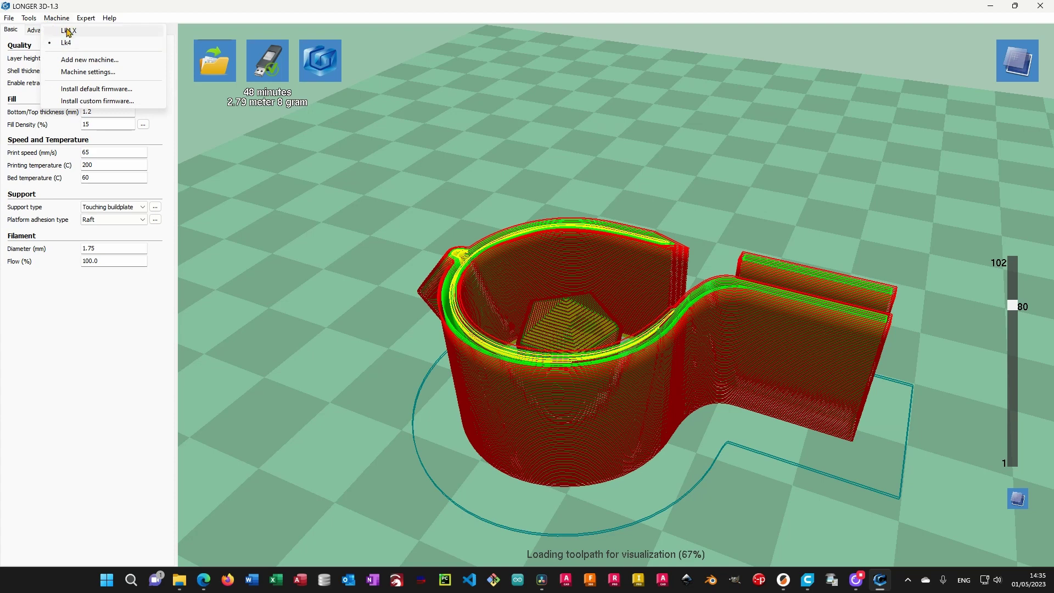
pyautogui.click(67, 32)
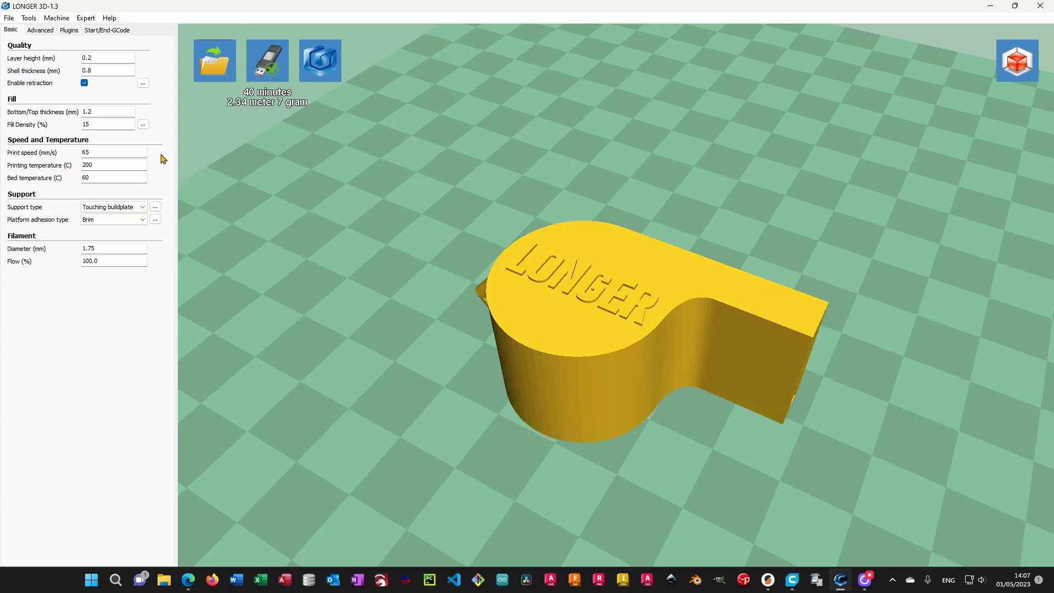
pyautogui.click(65, 18)
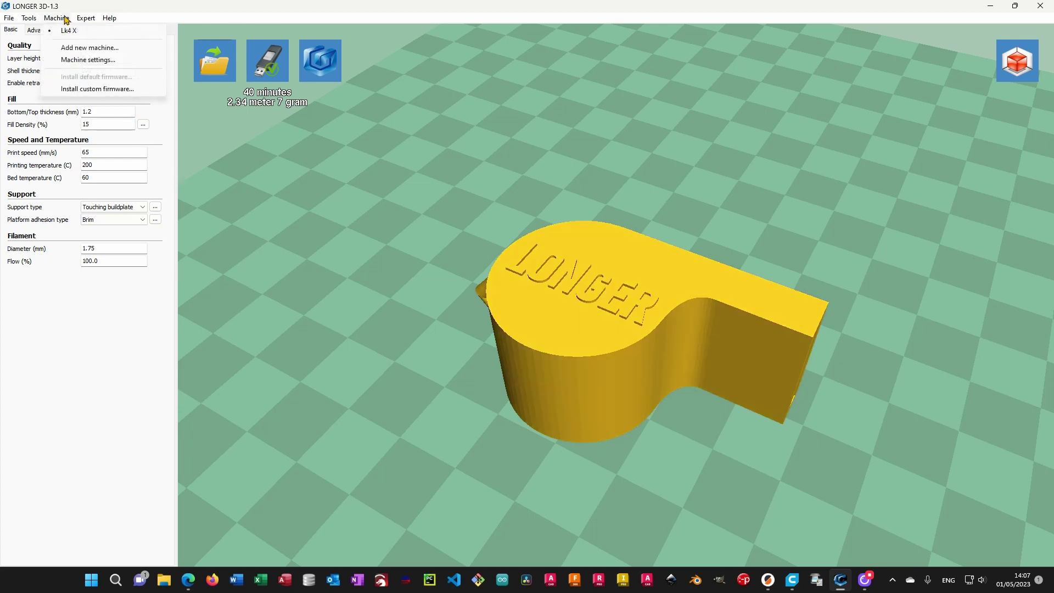
pyautogui.click(451, 164)
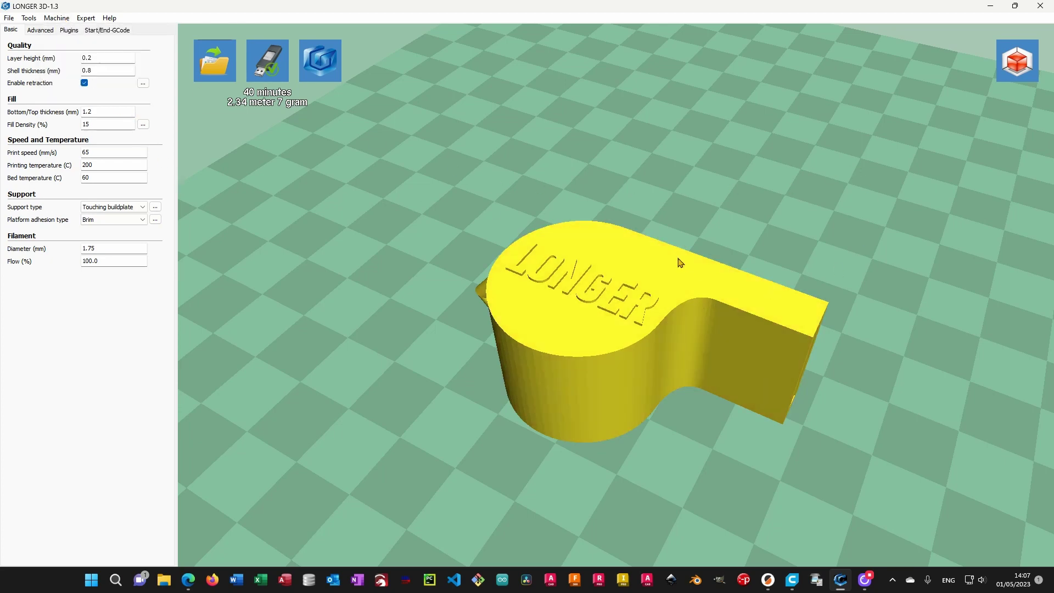
pyautogui.click(56, 18)
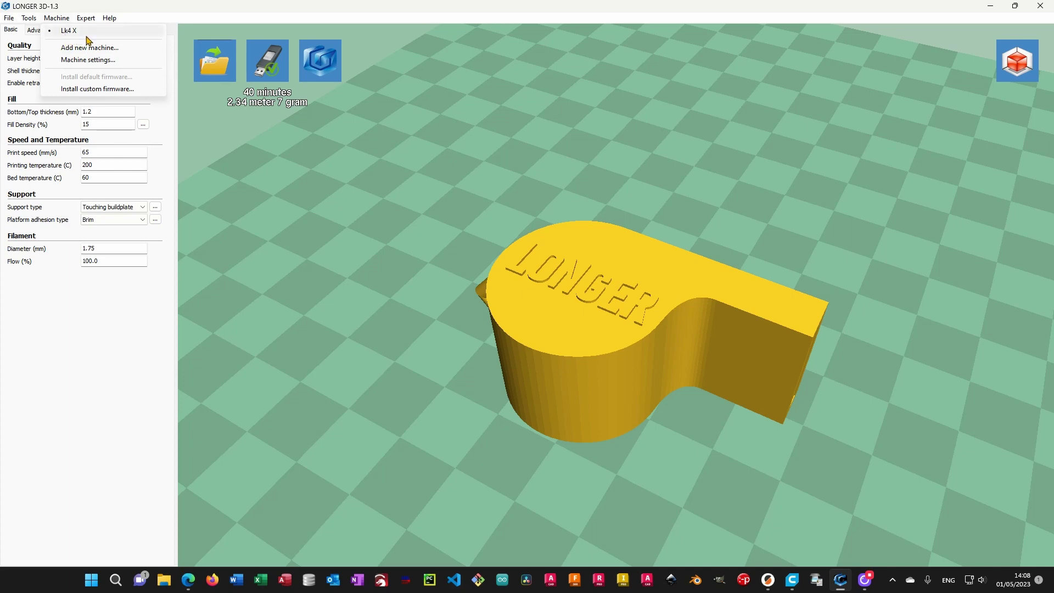
pyautogui.click(99, 60)
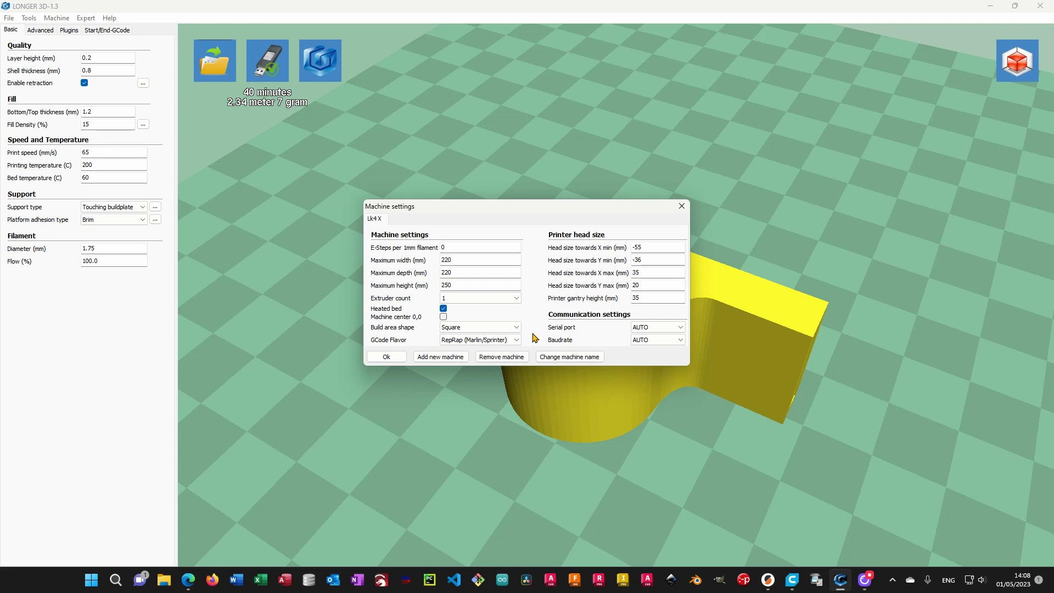
pyautogui.click(681, 206)
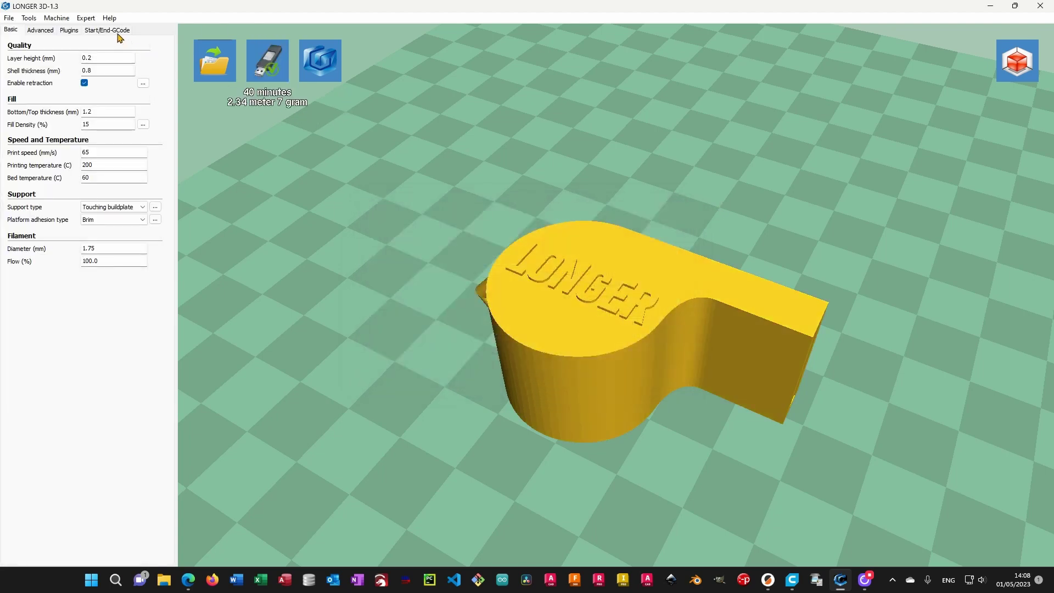
# - Review the end.gcode and start.gcode scripts on the Start/End-GCode tab
pyautogui.click(110, 30)
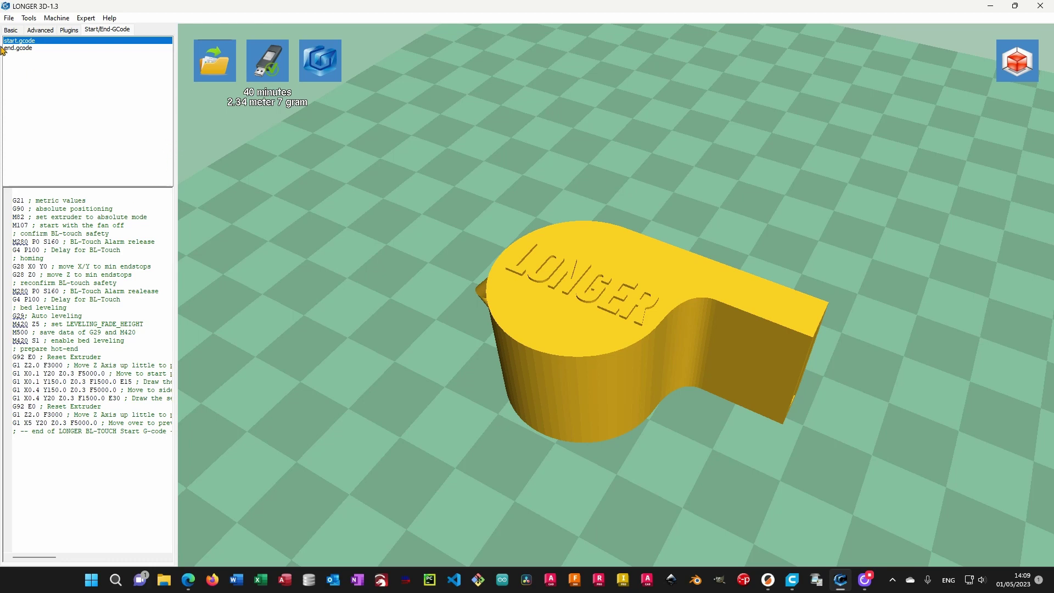
pyautogui.click(22, 48)
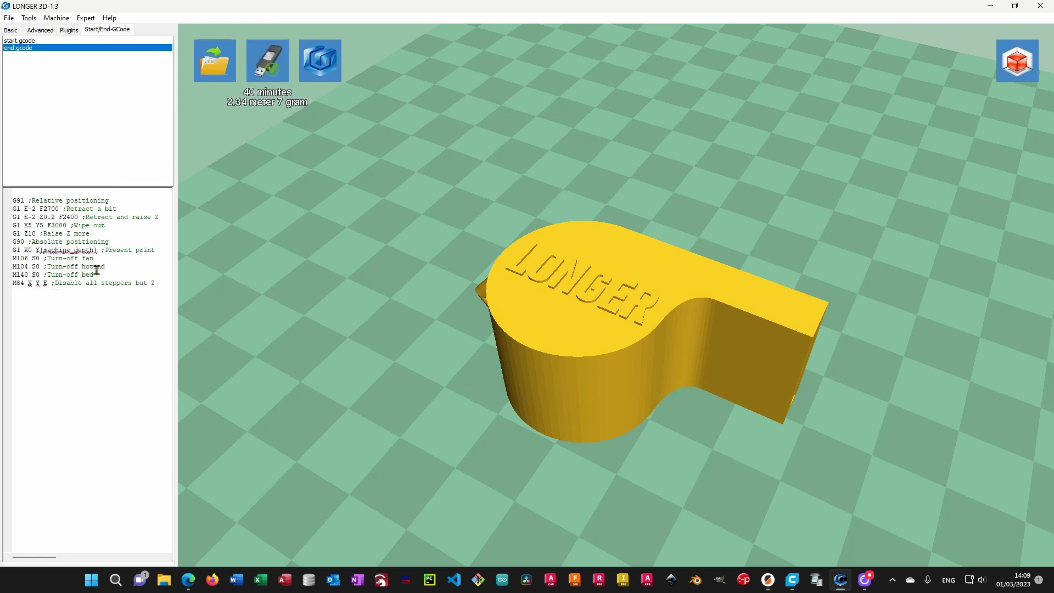
pyautogui.click(23, 42)
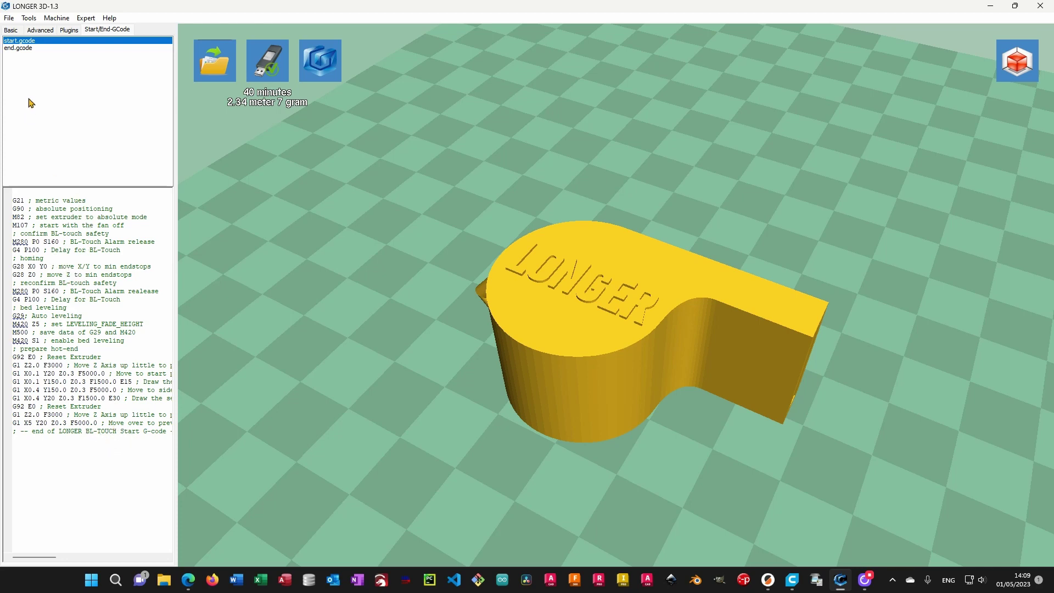
# - Scroll through the end G-code script, then return to the Basic settings page
pyautogui.click(31, 49)
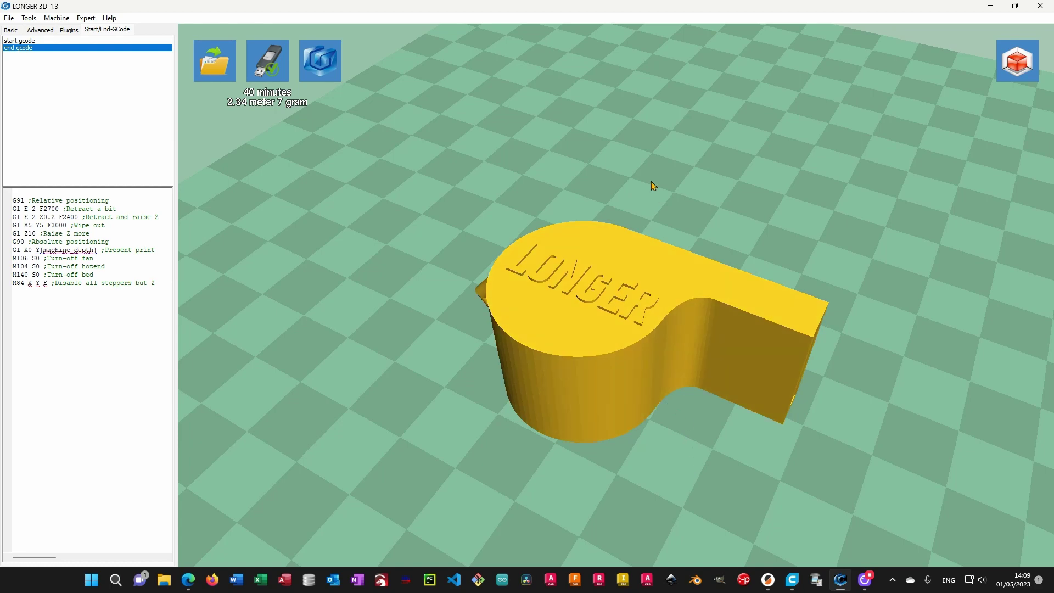
pyautogui.scroll(-1, 658, 193)
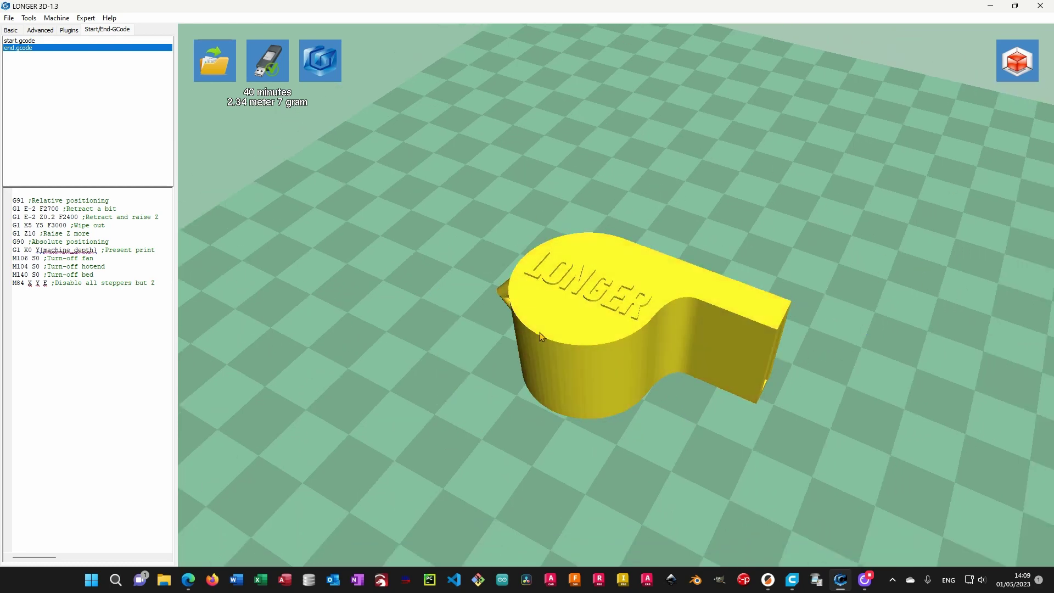
pyautogui.scroll(-5, 414, 202)
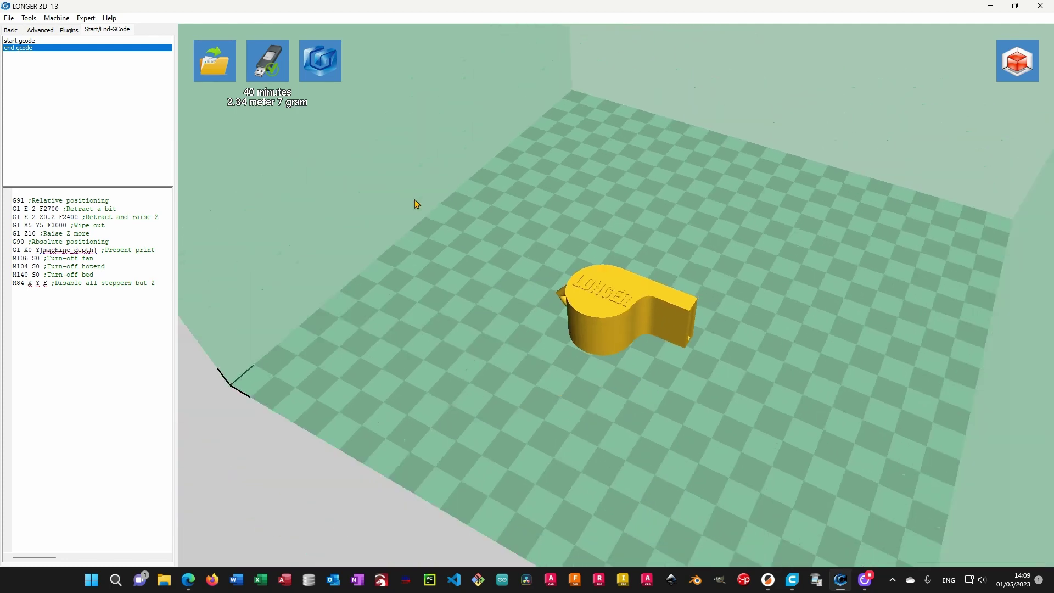
pyautogui.scroll(6, 722, 422)
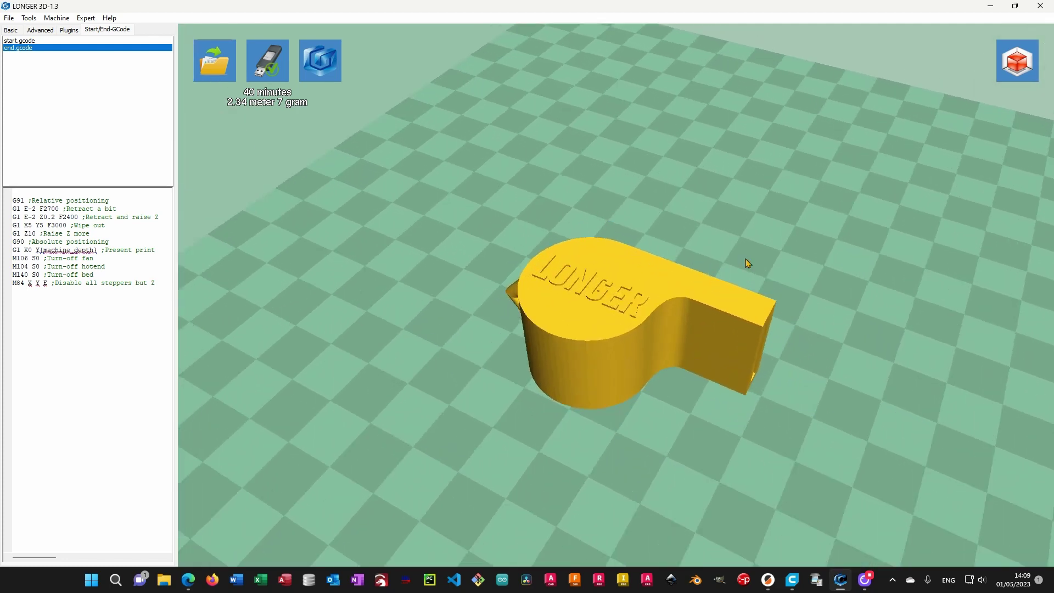
pyautogui.scroll(-3, 334, 136)
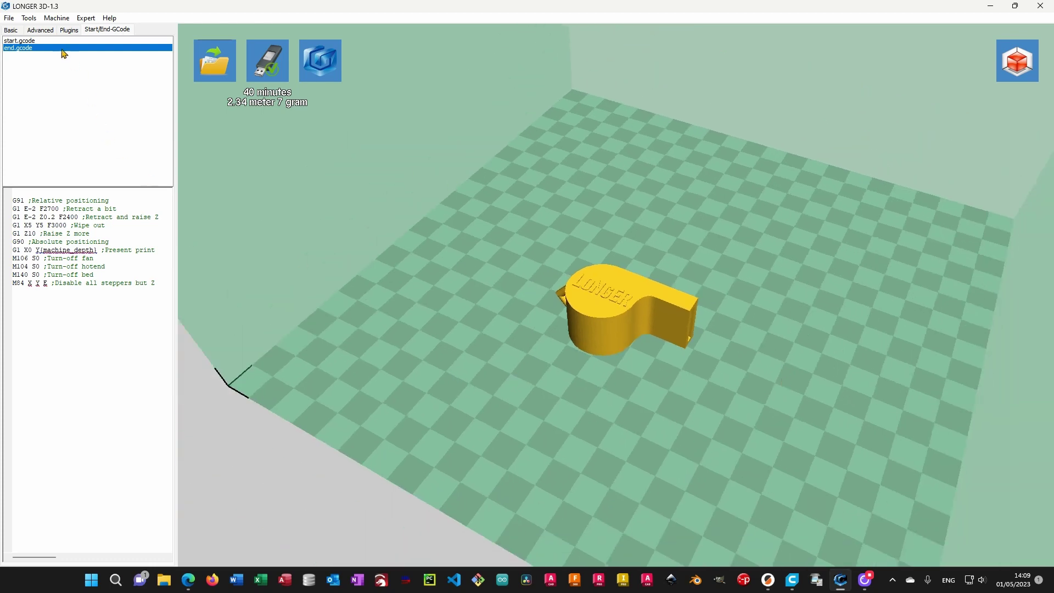
pyautogui.click(11, 30)
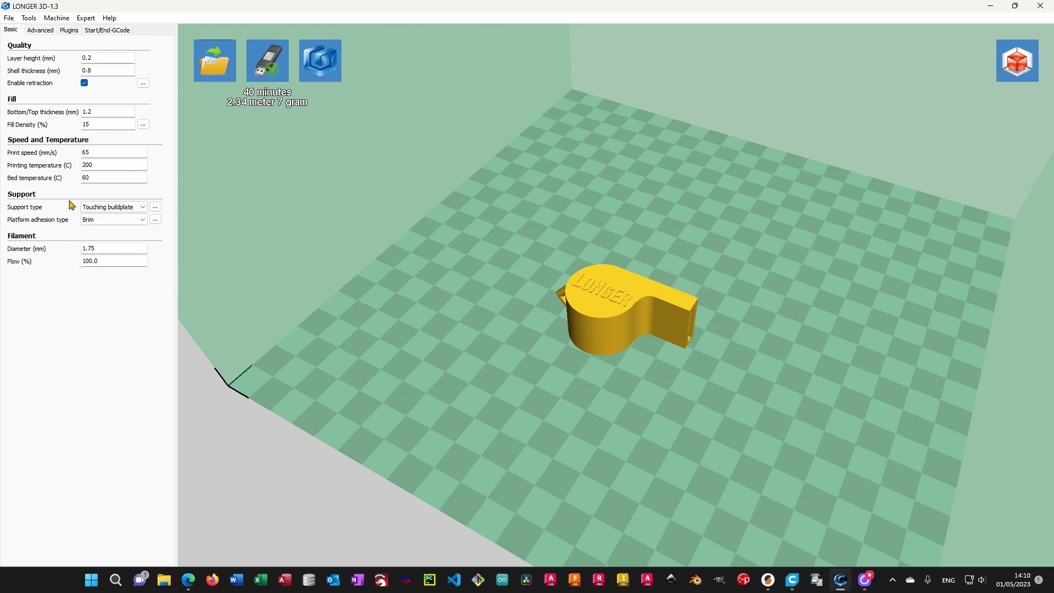
pyautogui.click(794, 583)
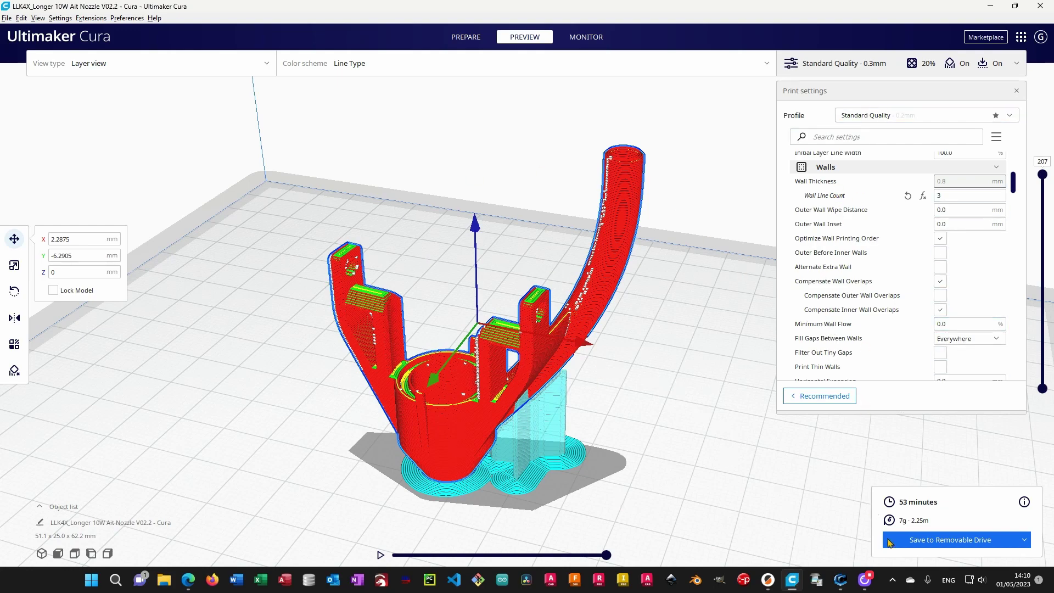
pyautogui.click(770, 584)
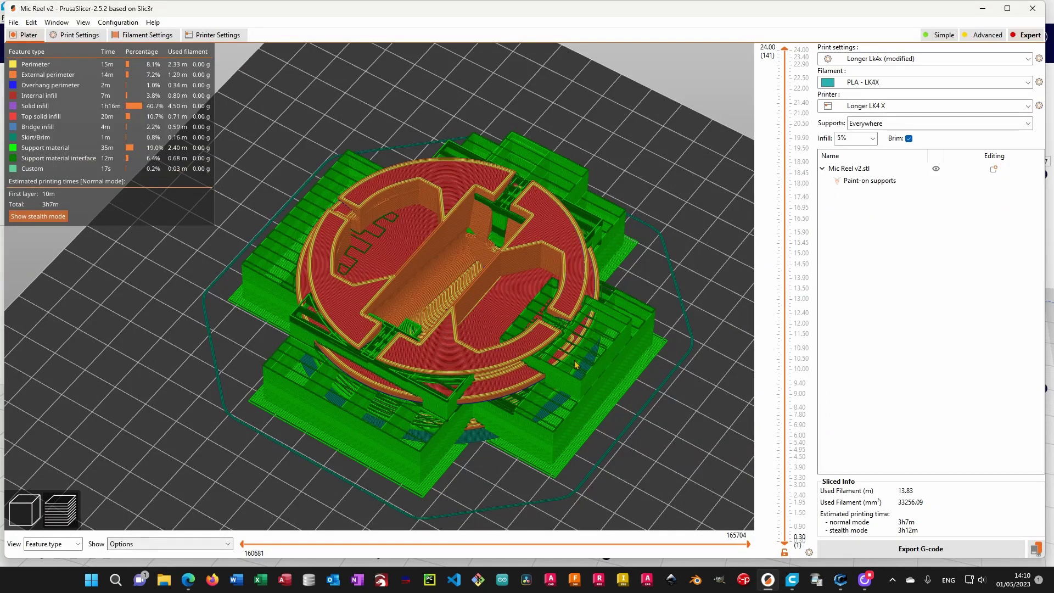
pyautogui.hotkey('alt', 'Tab')
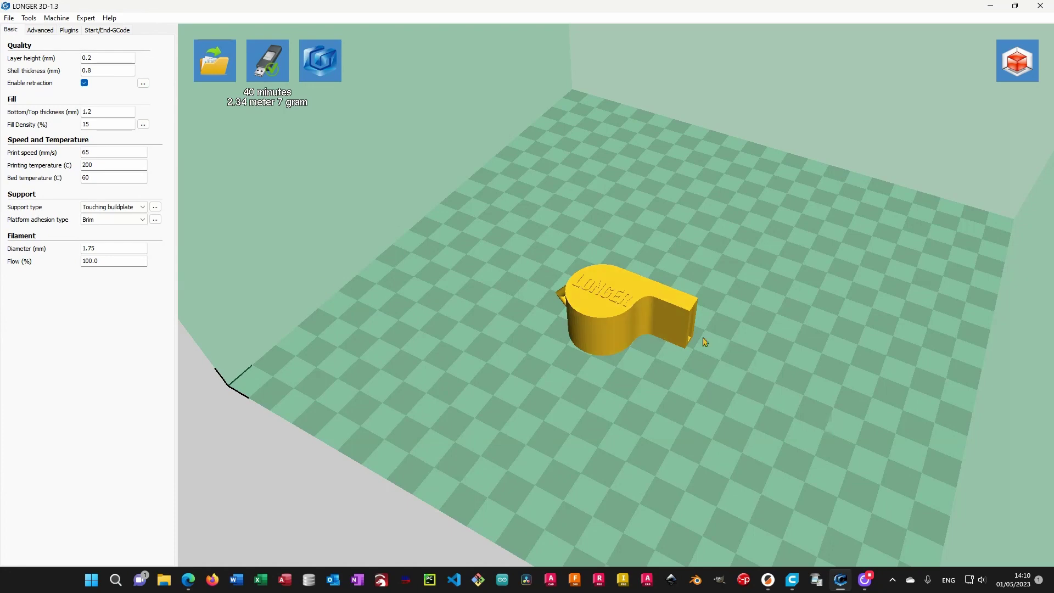
# - Drag the whistle slightly to the right on the build plate
pyautogui.scroll(3, 681, 366)
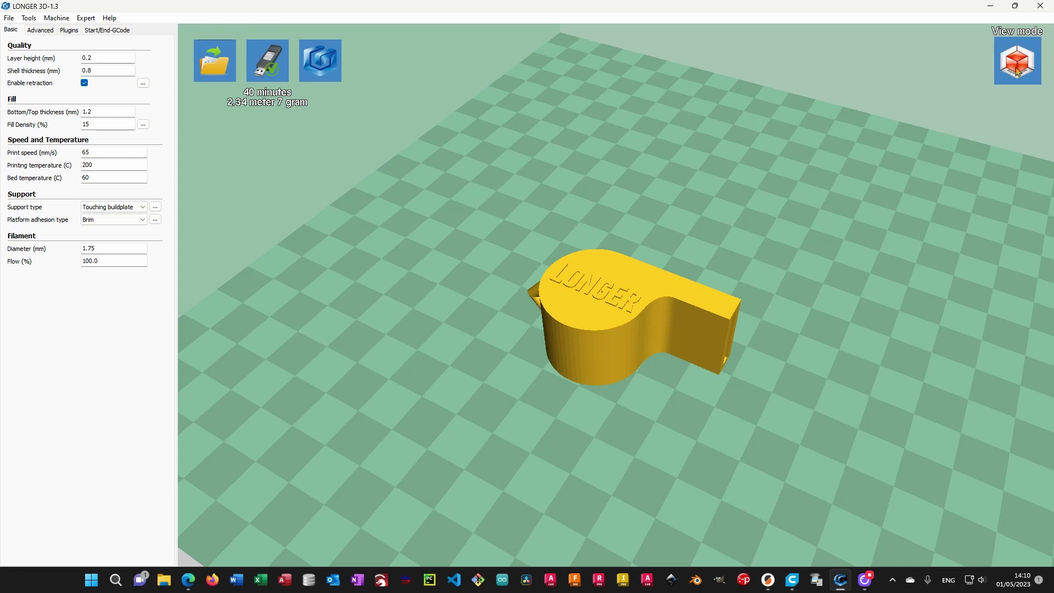
pyautogui.click(648, 305)
pyautogui.scroll(-2, 649, 305)
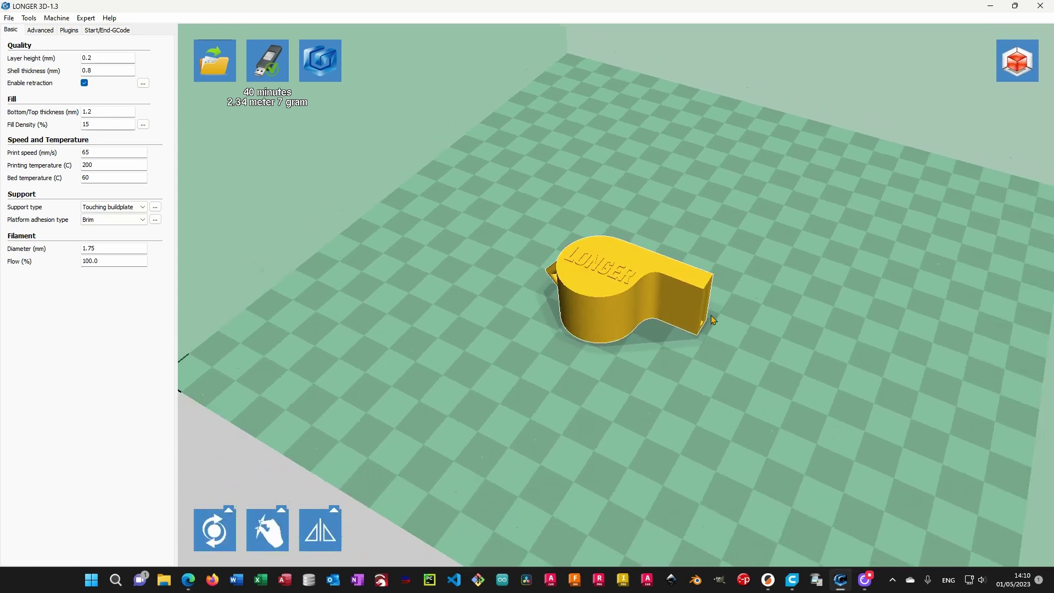
pyautogui.moveTo(620, 293); pyautogui.dragTo(651, 268)
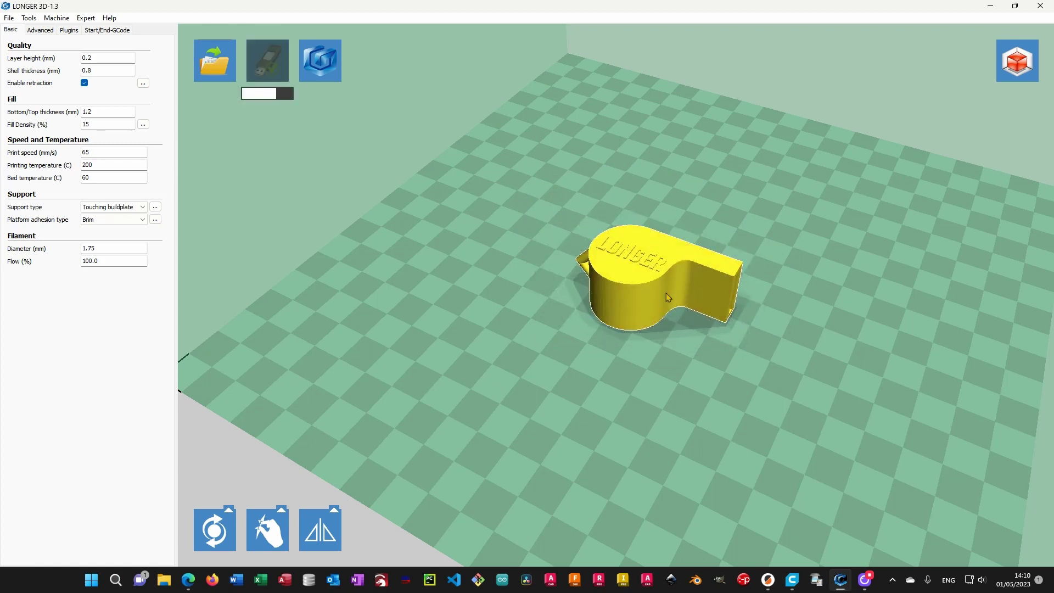
# - Orbit to low front and side views of the whistle, then reselect it
pyautogui.scroll(-5, 332, 165)
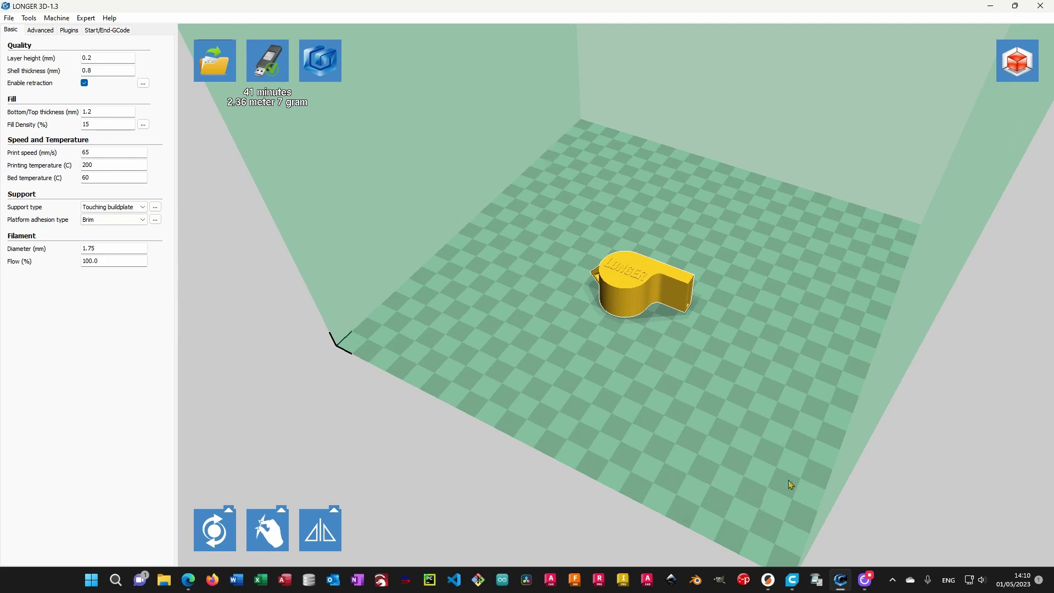
pyautogui.moveTo(740, 498); pyautogui.dragTo(779, 80, button='right')
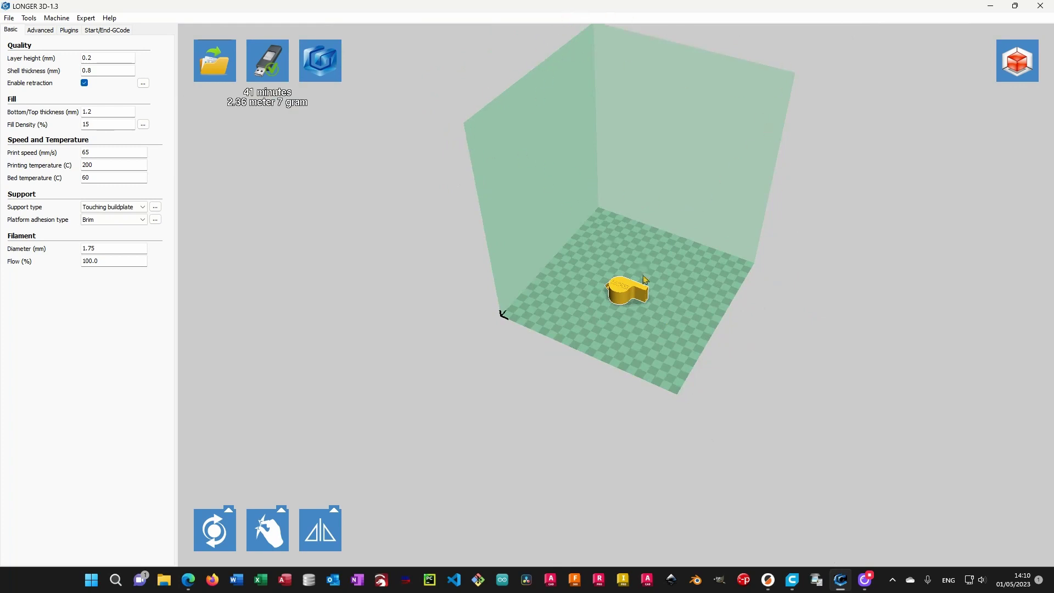
pyautogui.moveTo(768, 355)
pyautogui.mouseDown(button='right')
pyautogui.moveTo(772, 324)
pyautogui.moveTo(766, 350)
pyautogui.mouseUp(button='right')
pyautogui.scroll(3, 643, 312)
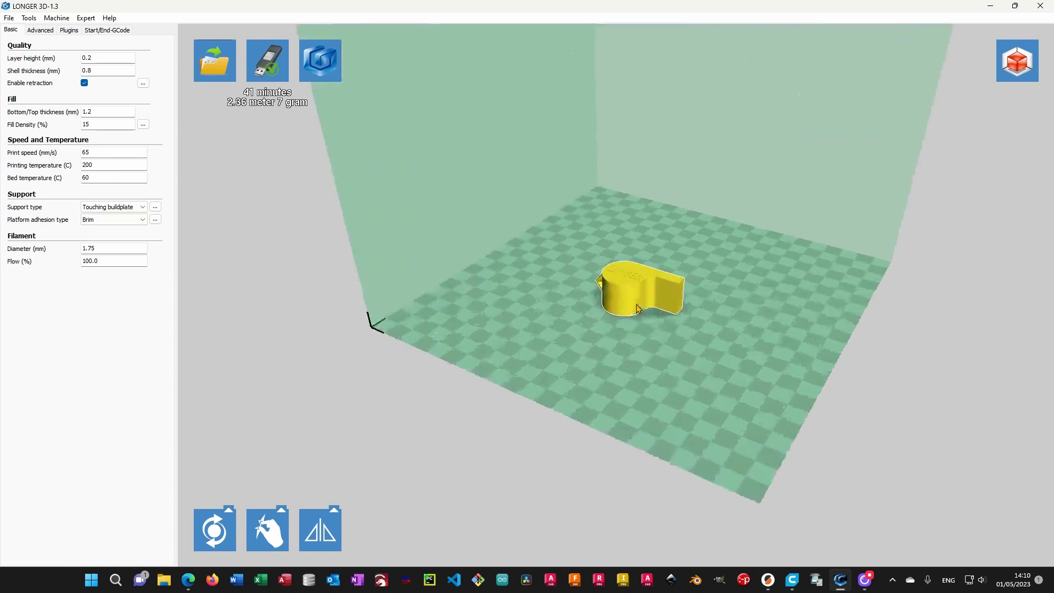
pyautogui.scroll(-3, 640, 311)
pyautogui.scroll(1, 639, 309)
pyautogui.scroll(5, 638, 309)
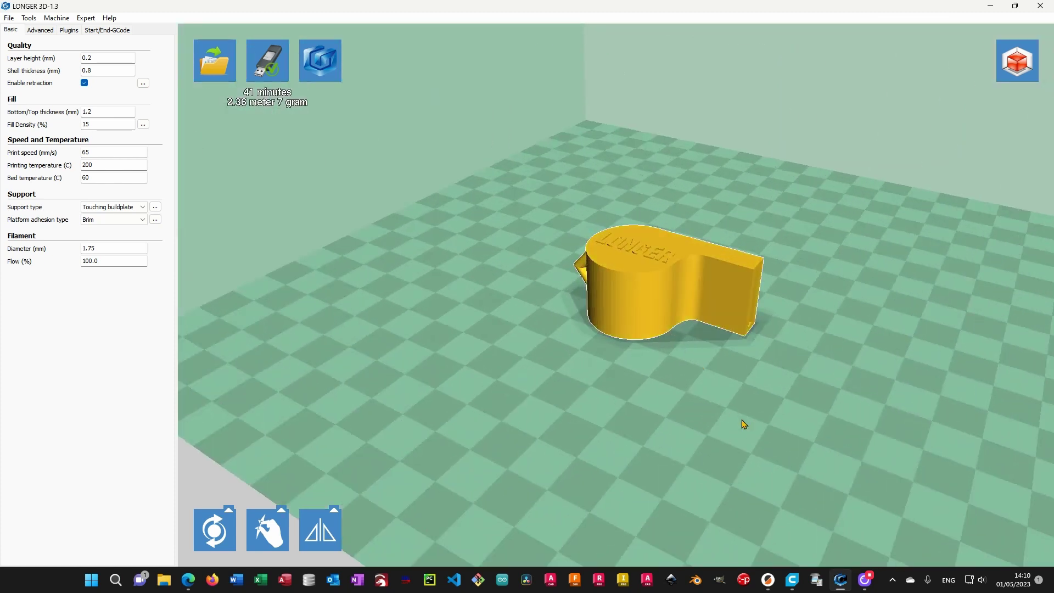
pyautogui.moveTo(743, 426); pyautogui.dragTo(669, 398, button='right')
pyautogui.click(664, 390)
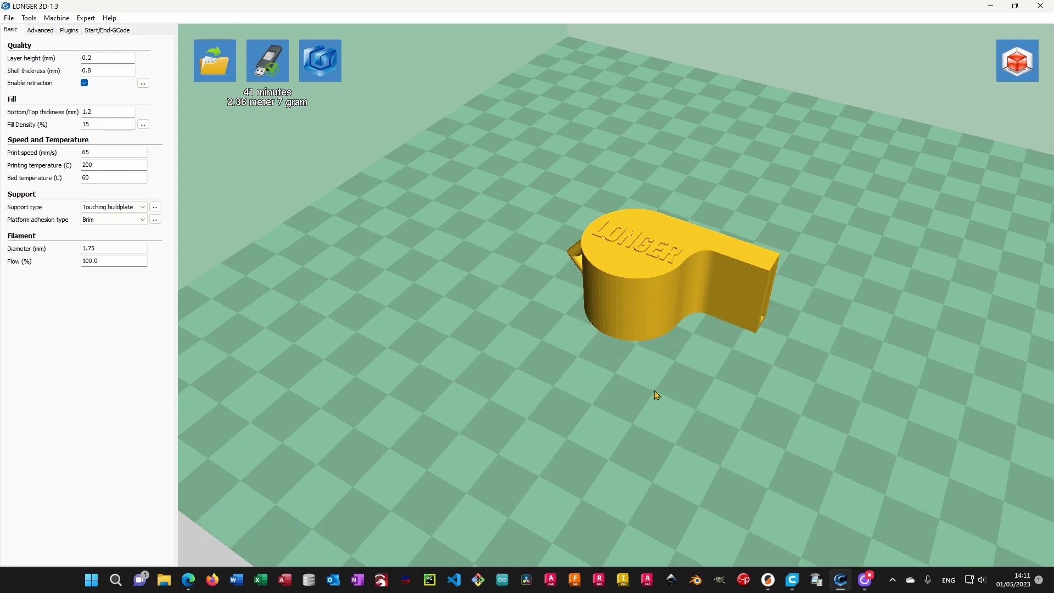
pyautogui.scroll(1, 790, 362)
pyautogui.click(667, 292)
pyautogui.scroll(-2, 666, 292)
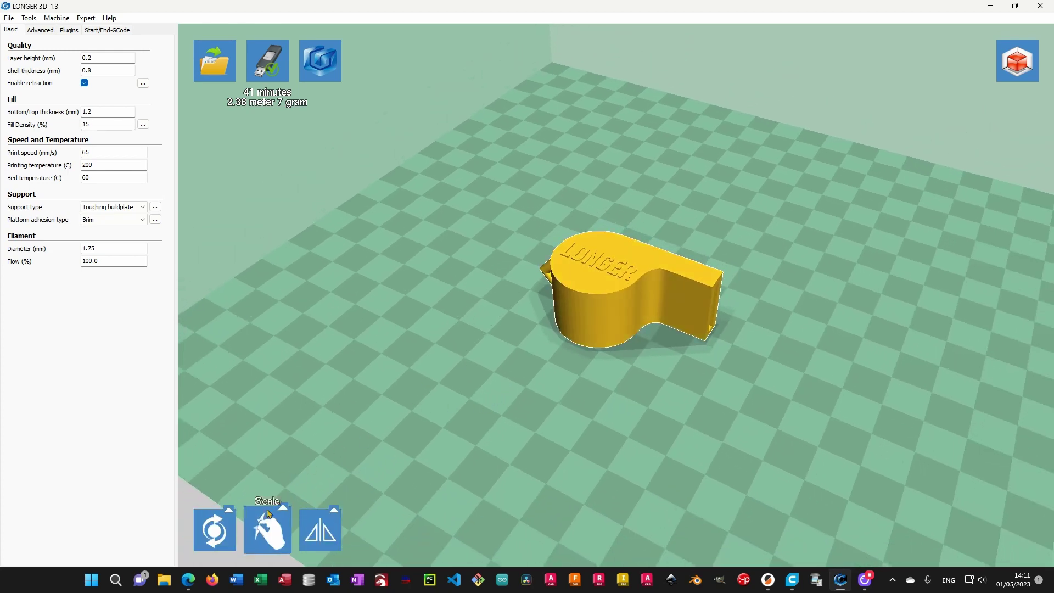
# - Lay the whistle flat and rotate it about 30 degrees with the rotation rings
pyautogui.click(215, 530)
pyautogui.click(214, 401)
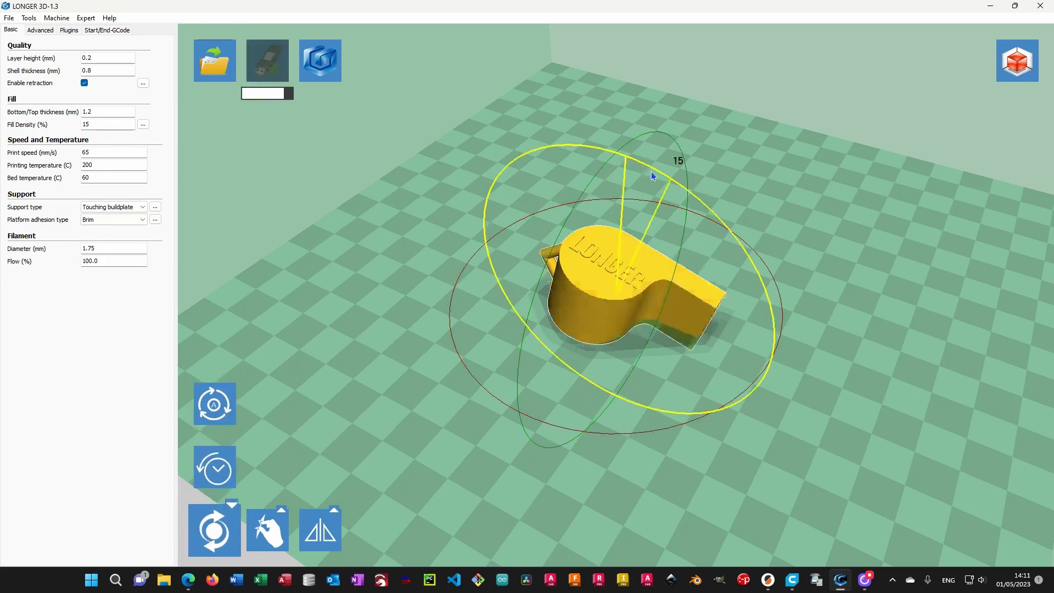
pyautogui.moveTo(661, 180); pyautogui.dragTo(725, 198)
pyautogui.moveTo(649, 146); pyautogui.dragTo(606, 175)
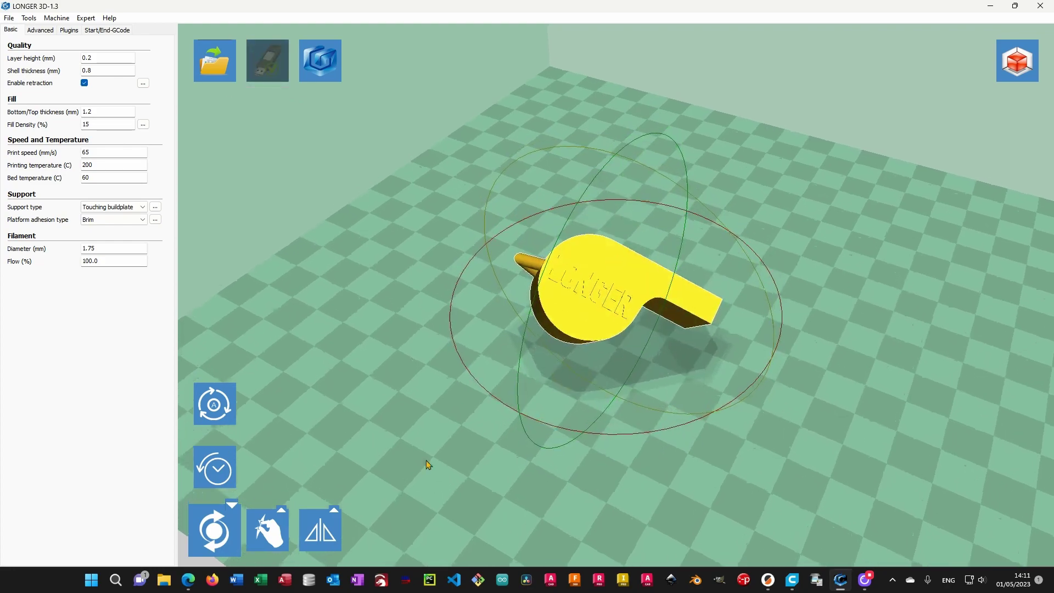
pyautogui.click(219, 410)
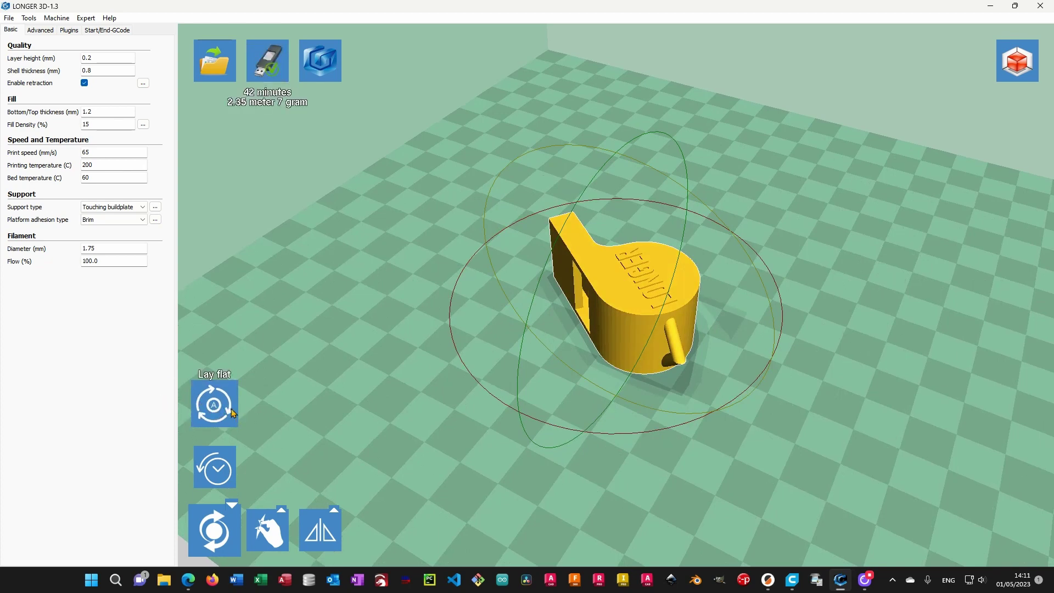
# - Trial-enlarge the whistle to about 114 mm wide and shift it slightly
pyautogui.click(275, 535)
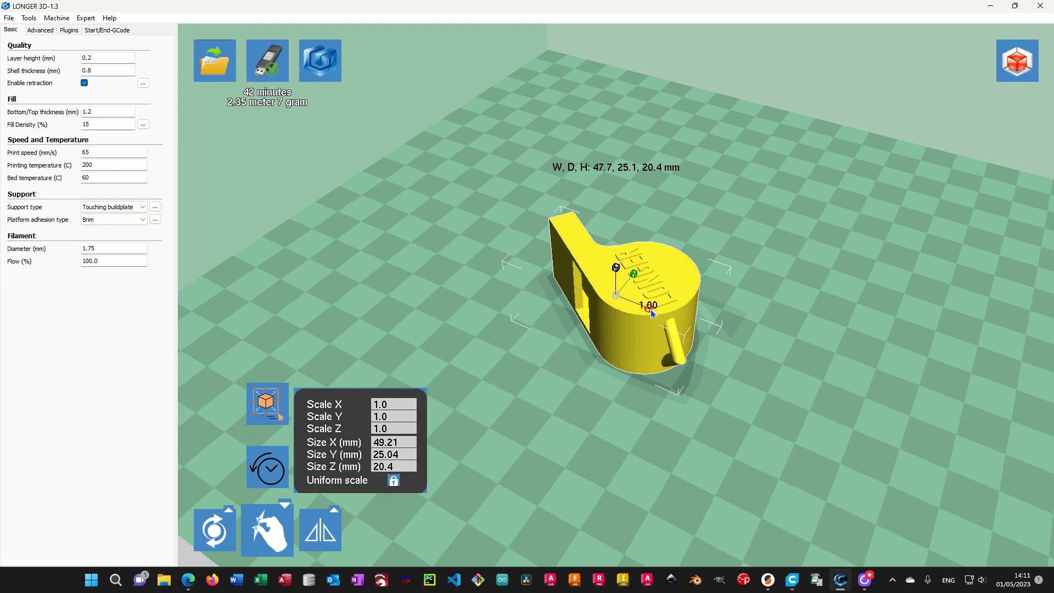
pyautogui.moveTo(653, 308); pyautogui.dragTo(695, 322)
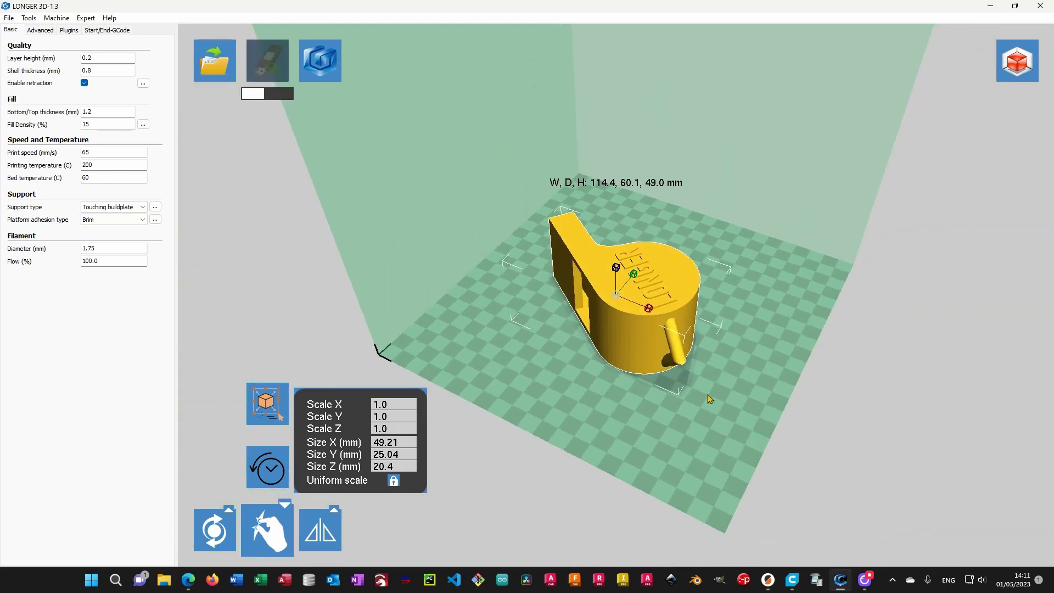
pyautogui.click(707, 393)
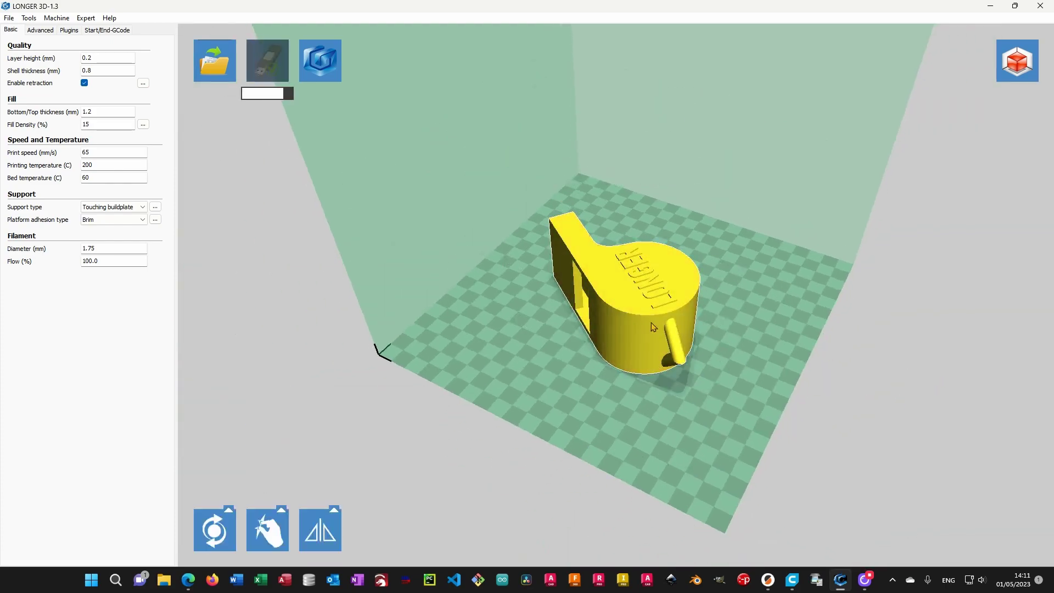
pyautogui.moveTo(656, 328); pyautogui.dragTo(635, 302)
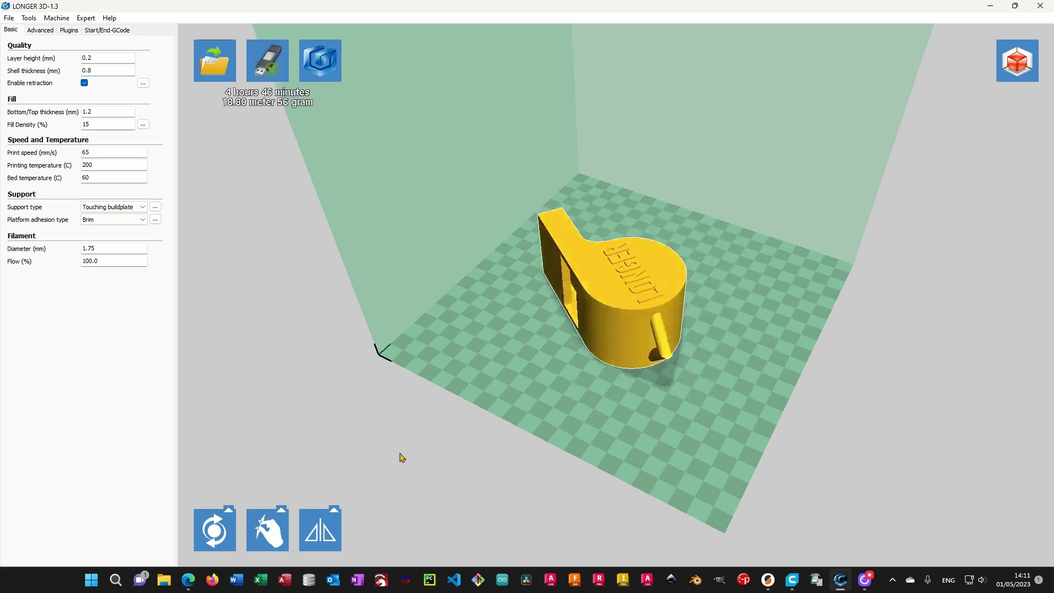
# - Reset the whistle to 1.0 scale and turn it around its vertical axis
pyautogui.click(268, 528)
pyautogui.click(267, 466)
pyautogui.click(213, 531)
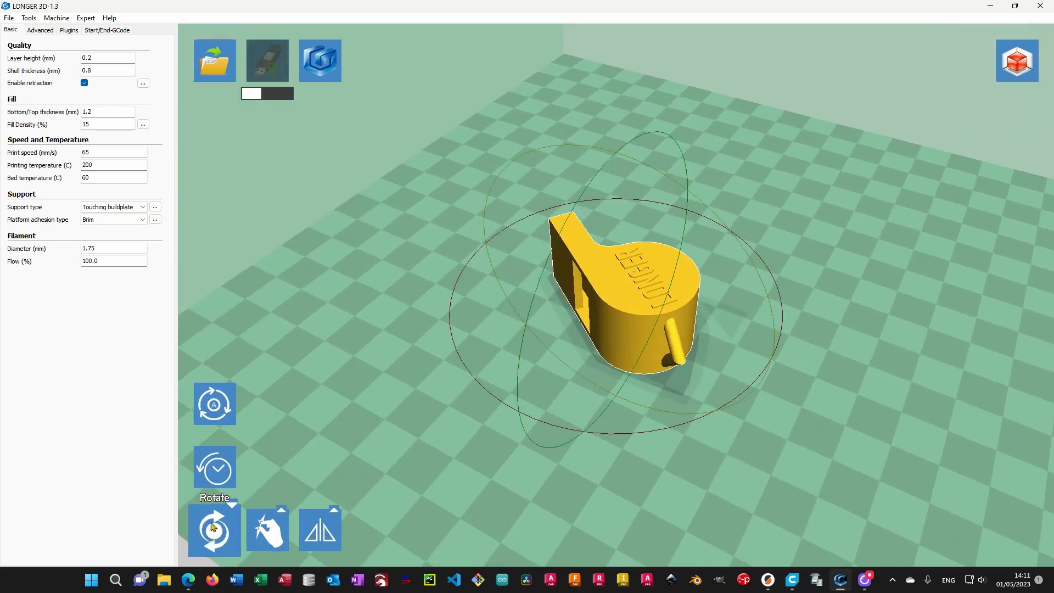
pyautogui.moveTo(620, 201); pyautogui.dragTo(686, 501)
# - Deselect the whistle and switch to the Overhang view mode
pyautogui.click(659, 541)
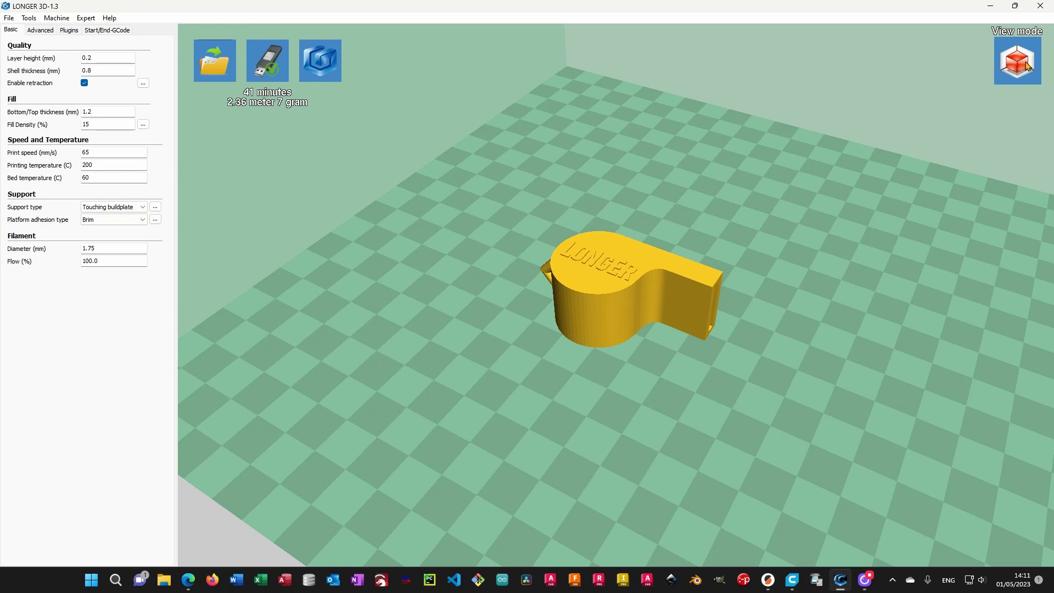
pyautogui.click(1026, 65)
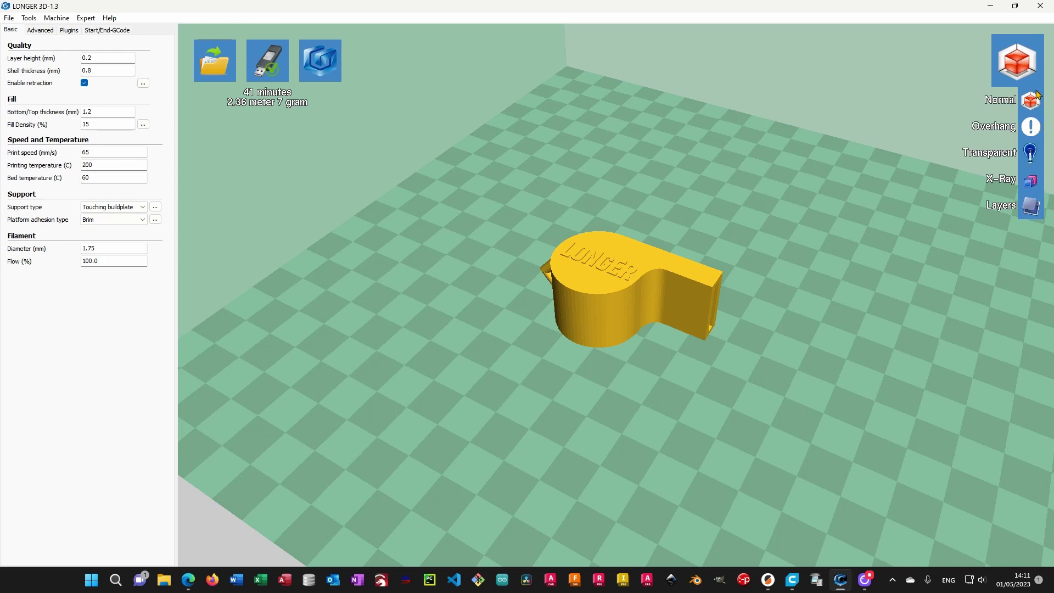
pyautogui.click(1031, 128)
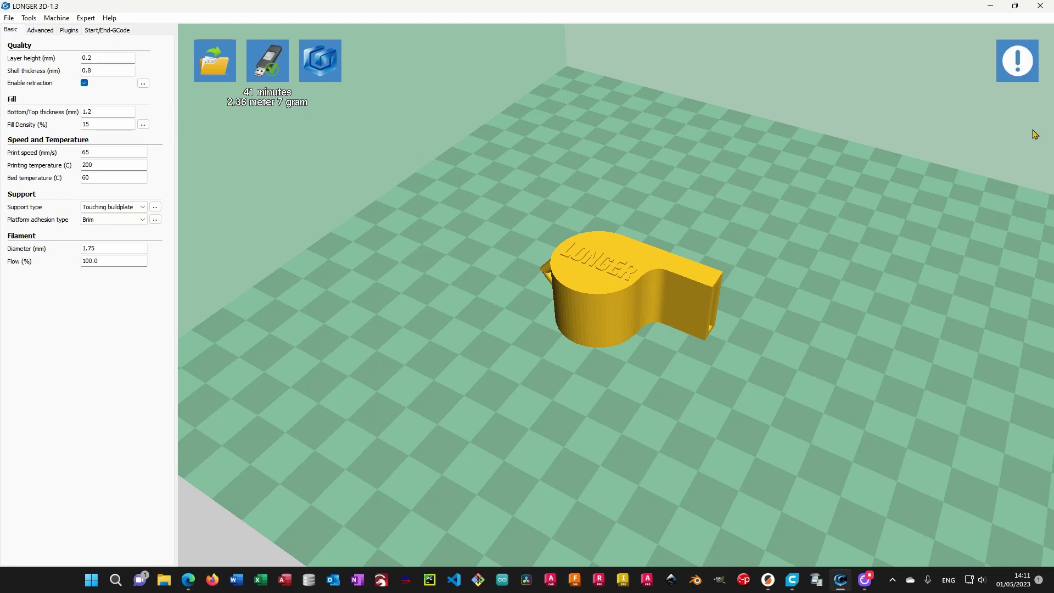
# - Orbit around the whistle to inspect its overhangs from above and from the side
pyautogui.moveTo(761, 335); pyautogui.dragTo(647, 271, button='right')
pyautogui.scroll(10, 646, 275)
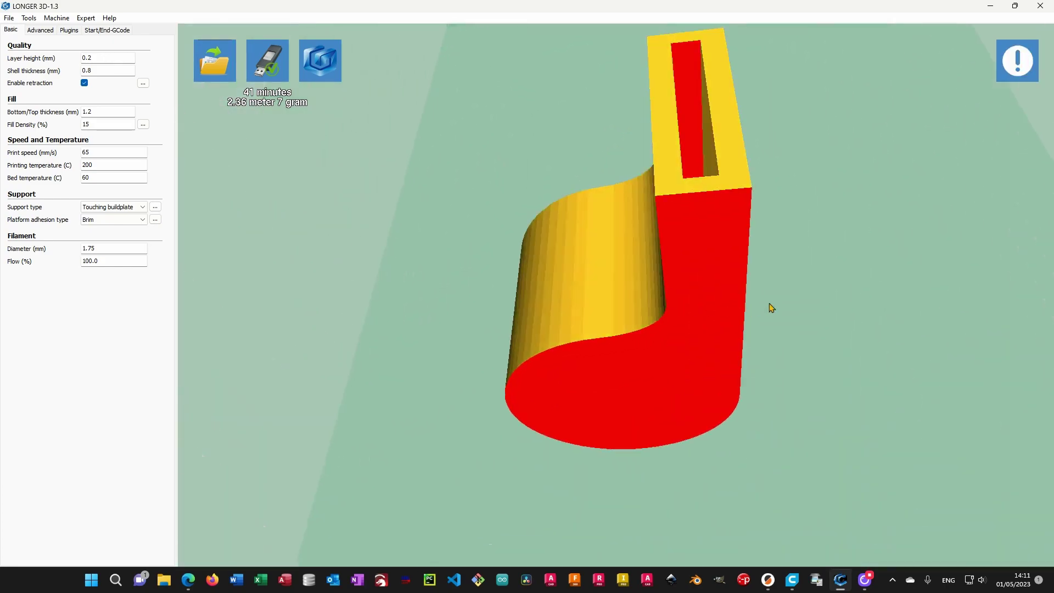
pyautogui.moveTo(771, 301); pyautogui.dragTo(719, 265, button='right')
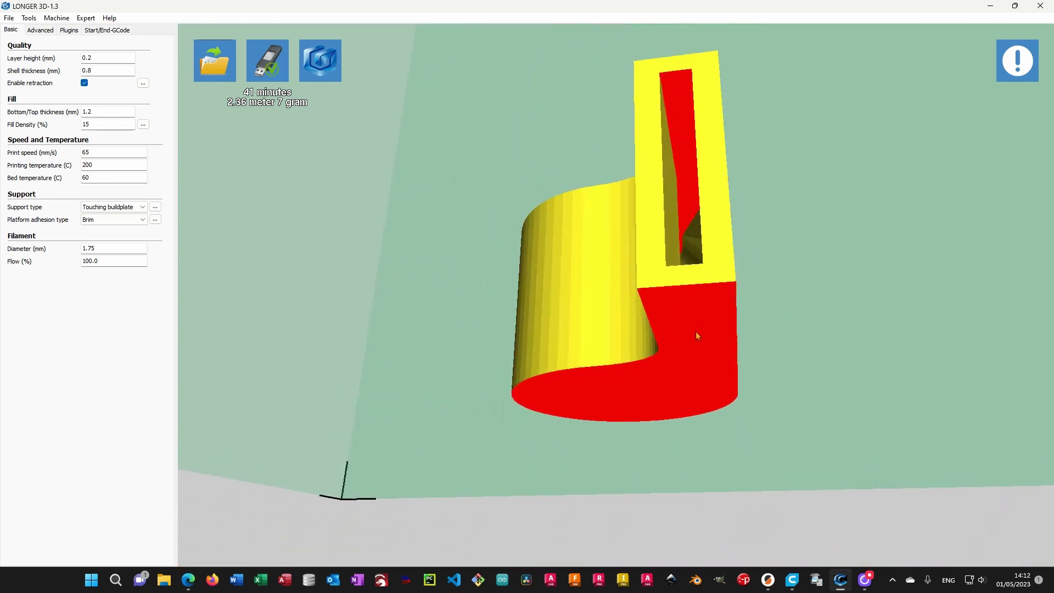
pyautogui.moveTo(700, 332)
pyautogui.mouseDown(button='right')
pyautogui.moveTo(685, 339)
pyautogui.moveTo(699, 332)
pyautogui.mouseUp(button='right')
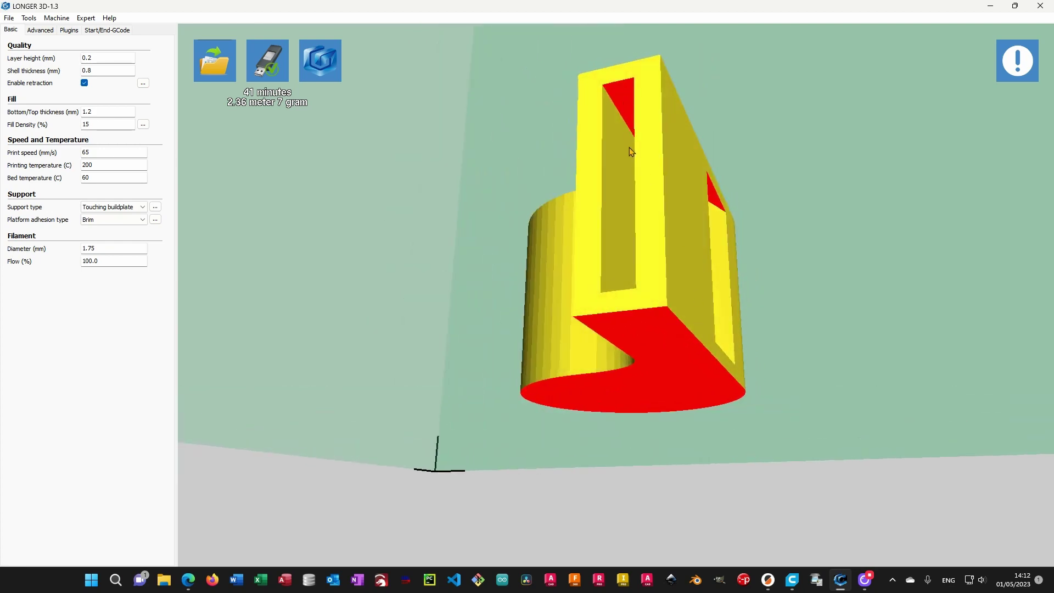
pyautogui.moveTo(643, 373)
pyautogui.mouseDown(button='right')
pyautogui.moveTo(689, 405)
pyautogui.moveTo(653, 346)
pyautogui.moveTo(687, 404)
pyautogui.moveTo(684, 381)
pyautogui.moveTo(682, 421)
pyautogui.moveTo(693, 423)
pyautogui.moveTo(650, 360)
pyautogui.mouseUp(button='right')
pyautogui.scroll(3, 649, 360)
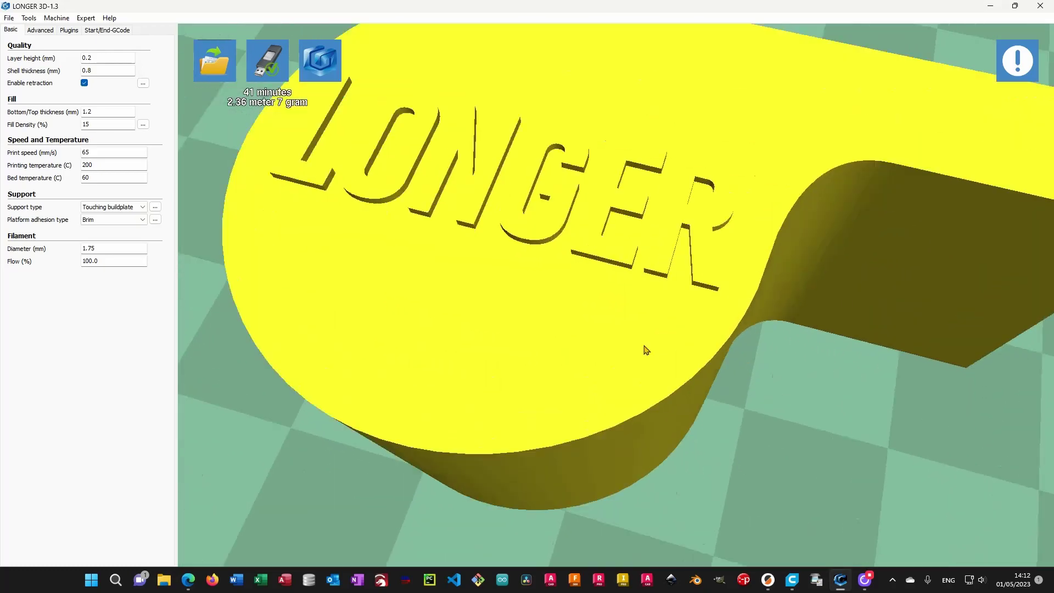
pyautogui.scroll(-6, 686, 328)
pyautogui.click(1012, 67)
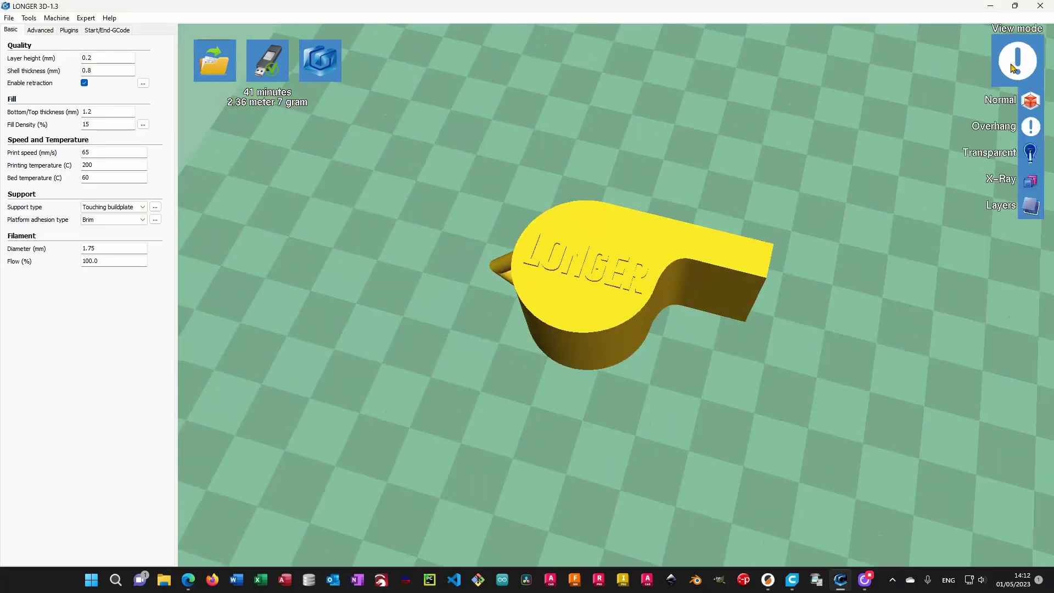
# - Switch to Layers view, orbit to a low side angle, and cut the preview at layer 74
pyautogui.click(1030, 205)
pyautogui.moveTo(720, 458)
pyautogui.mouseDown(button='right')
pyautogui.moveTo(711, 420)
pyautogui.moveTo(716, 457)
pyautogui.mouseUp(button='right')
pyautogui.scroll(-2, 711, 419)
pyautogui.scroll(5, 711, 421)
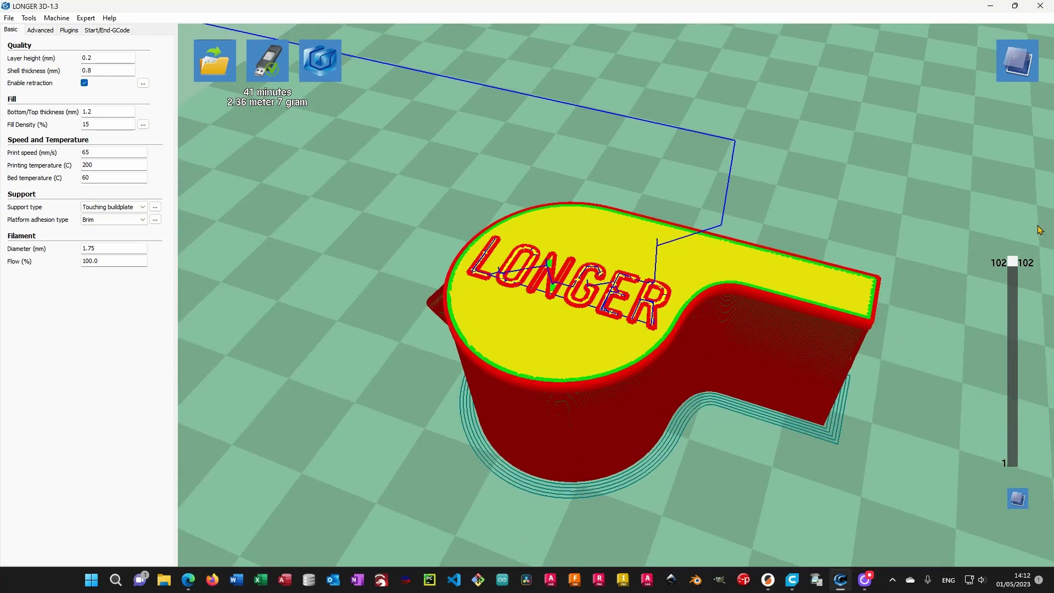
pyautogui.moveTo(917, 391); pyautogui.dragTo(975, 423, button='right')
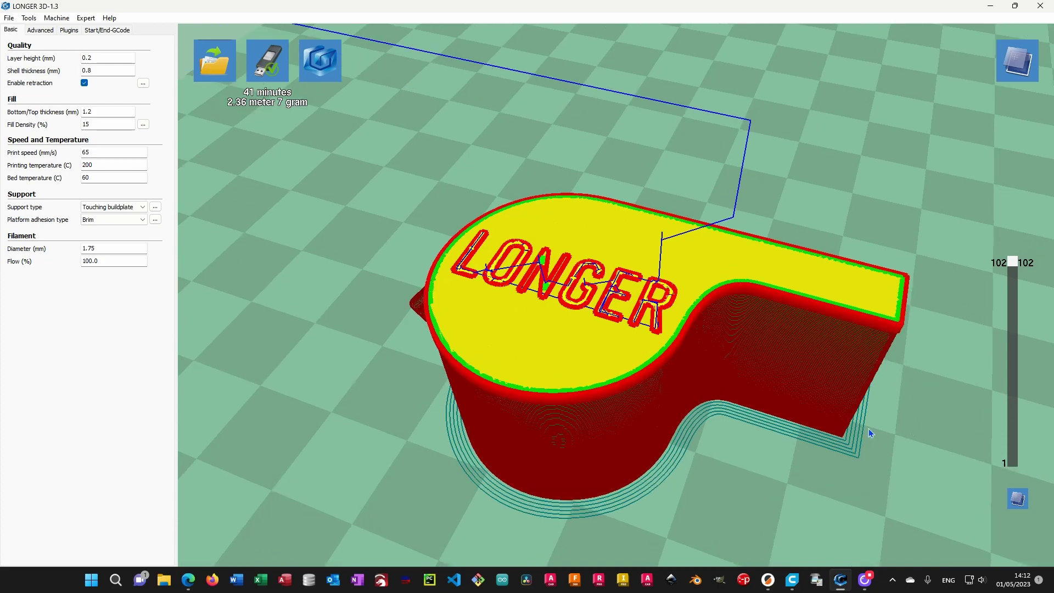
pyautogui.moveTo(871, 433); pyautogui.dragTo(861, 420, button='right')
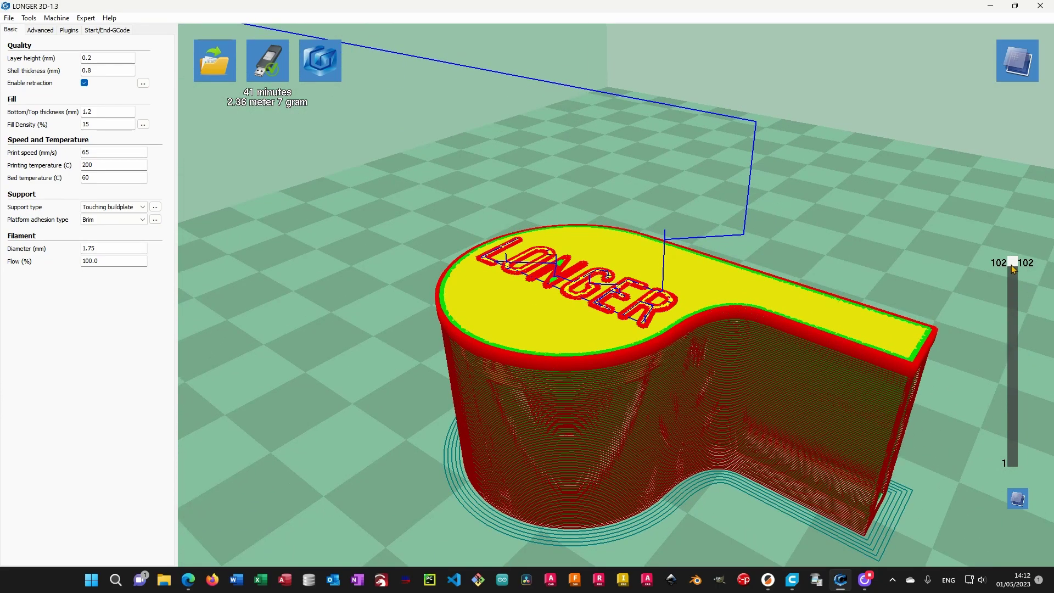
pyautogui.moveTo(1013, 263); pyautogui.dragTo(1011, 318)
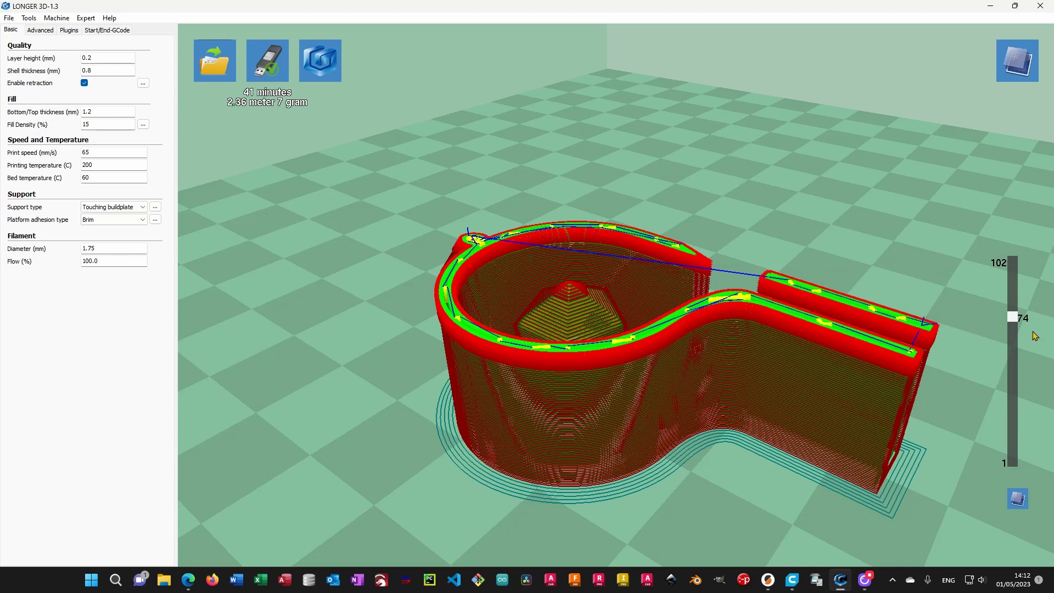
# - Move the layer slider so the preview stops at layer 50 of 102
pyautogui.moveTo(1012, 317); pyautogui.dragTo(1013, 305)
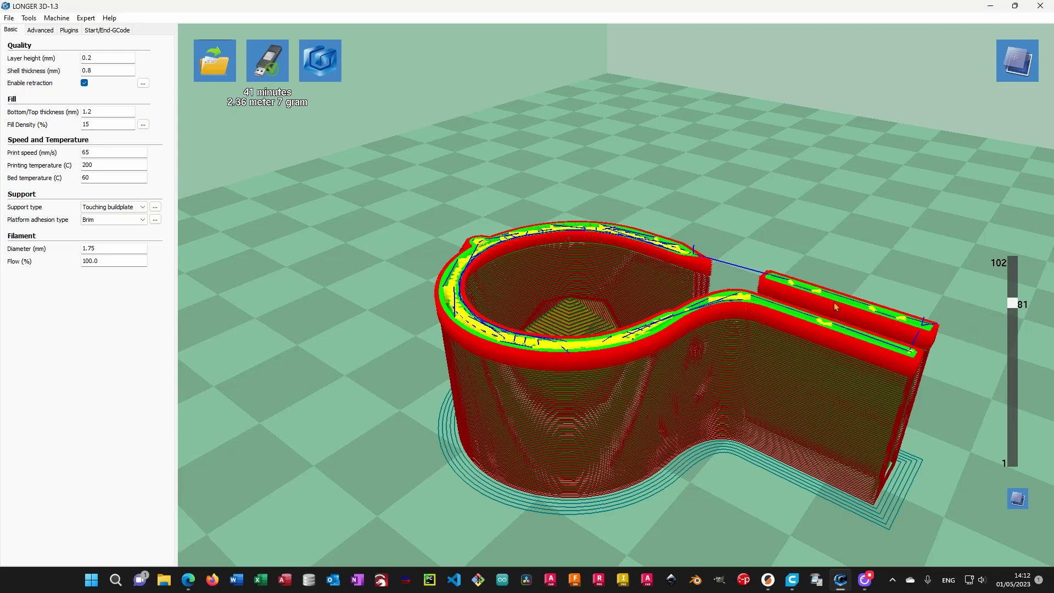
pyautogui.scroll(2, 860, 382)
pyautogui.scroll(2, 861, 381)
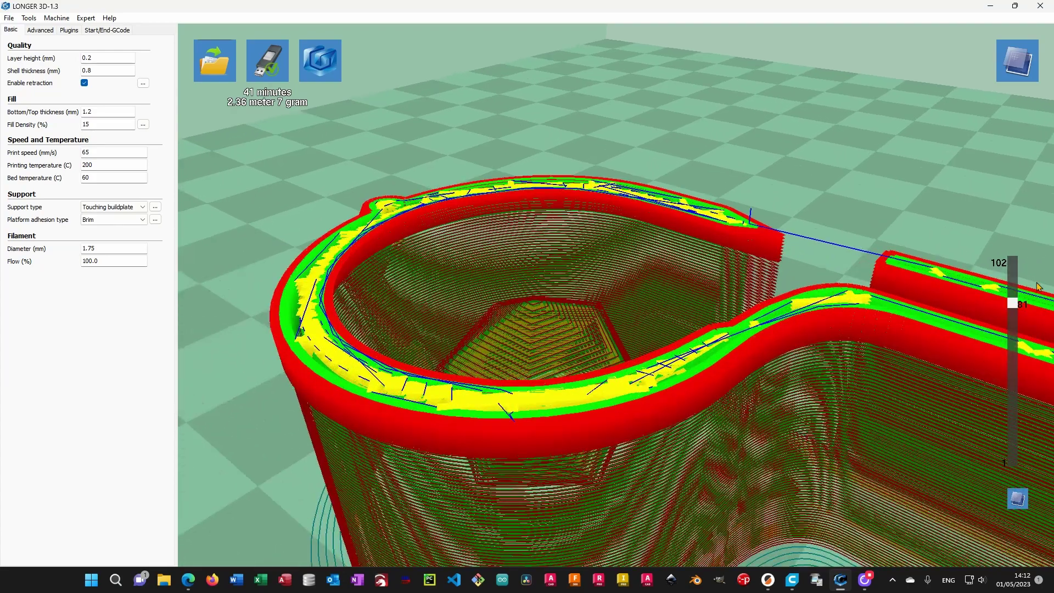
pyautogui.moveTo(1010, 309); pyautogui.dragTo(1011, 365)
pyautogui.moveTo(678, 470); pyautogui.dragTo(711, 482, button='right')
# - Zoom in on the pentagonal centre pillar's cross infill, then zoom out to a side view
pyautogui.scroll(3, 712, 482)
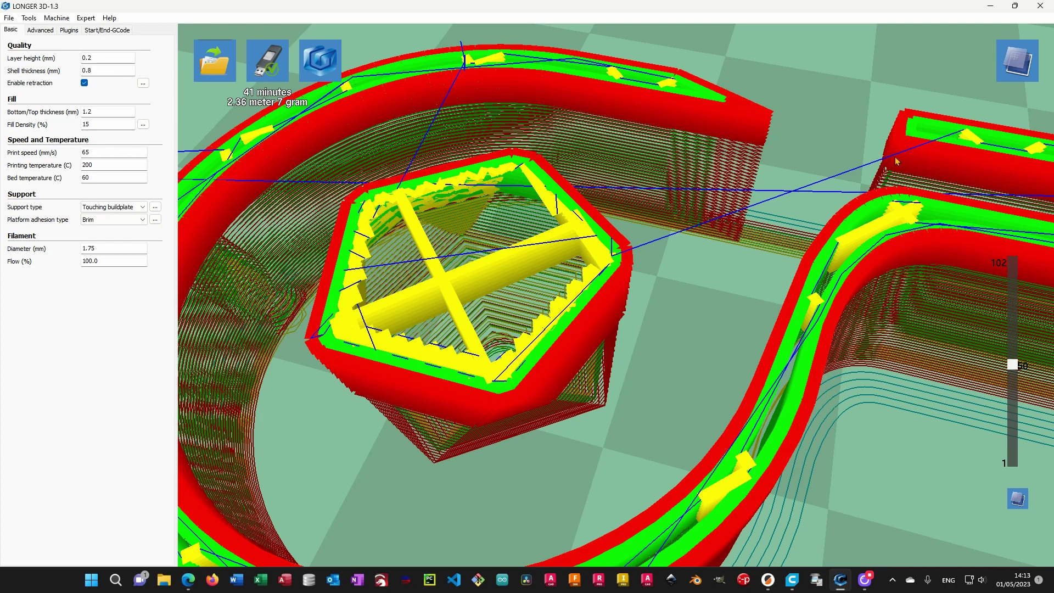
pyautogui.scroll(3, 720, 243)
pyautogui.scroll(-3, 720, 247)
pyautogui.scroll(-3, 719, 244)
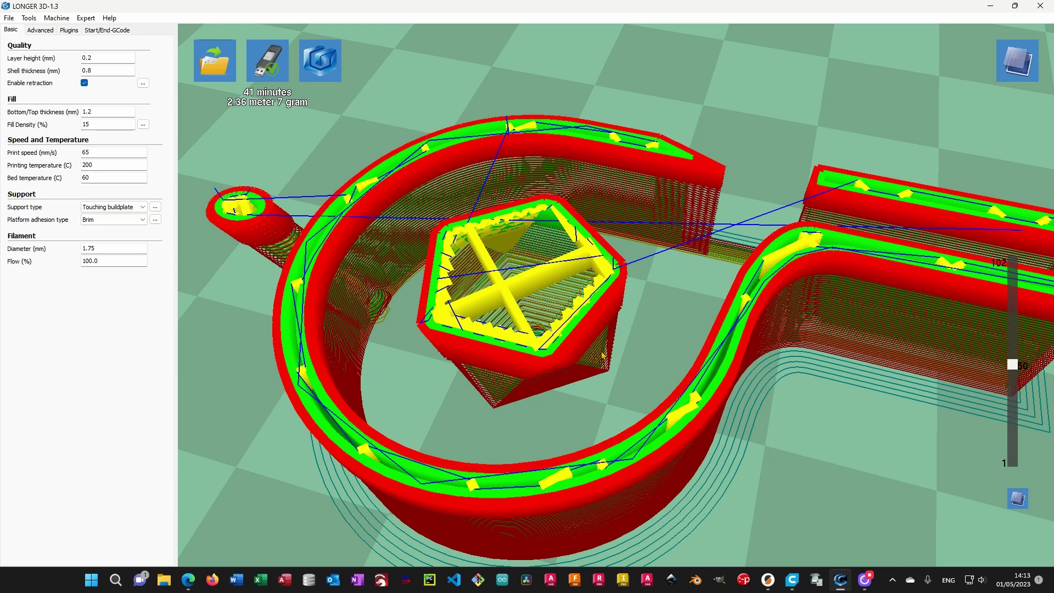
pyautogui.scroll(-2, 505, 325)
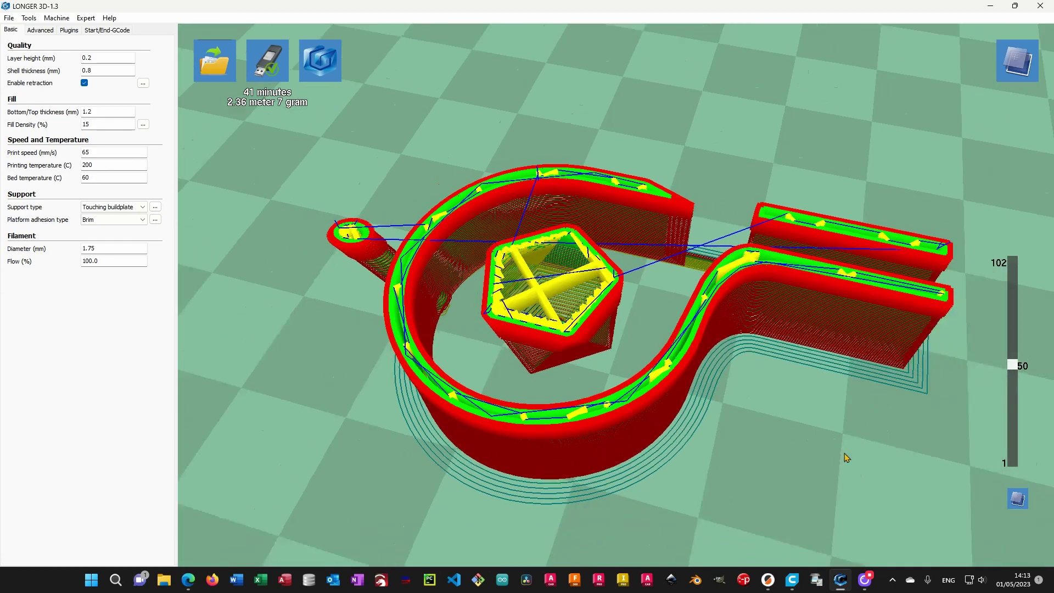
pyautogui.moveTo(843, 462); pyautogui.dragTo(826, 447, button='right')
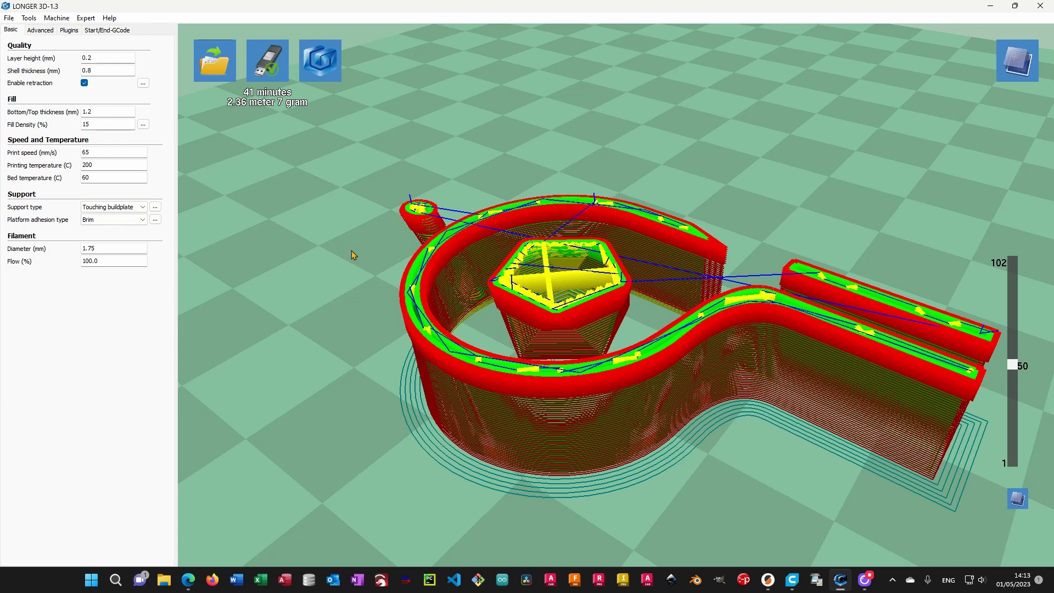
# - Show the Advanced settings and check the 0.4 mm nozzle size value
pyautogui.click(44, 33)
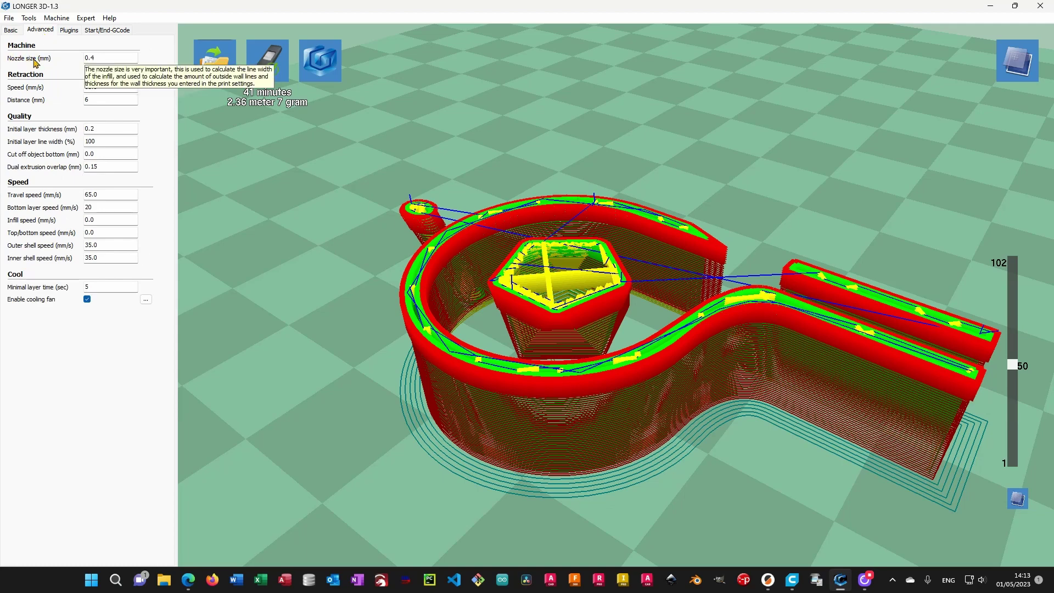
pyautogui.click(122, 58)
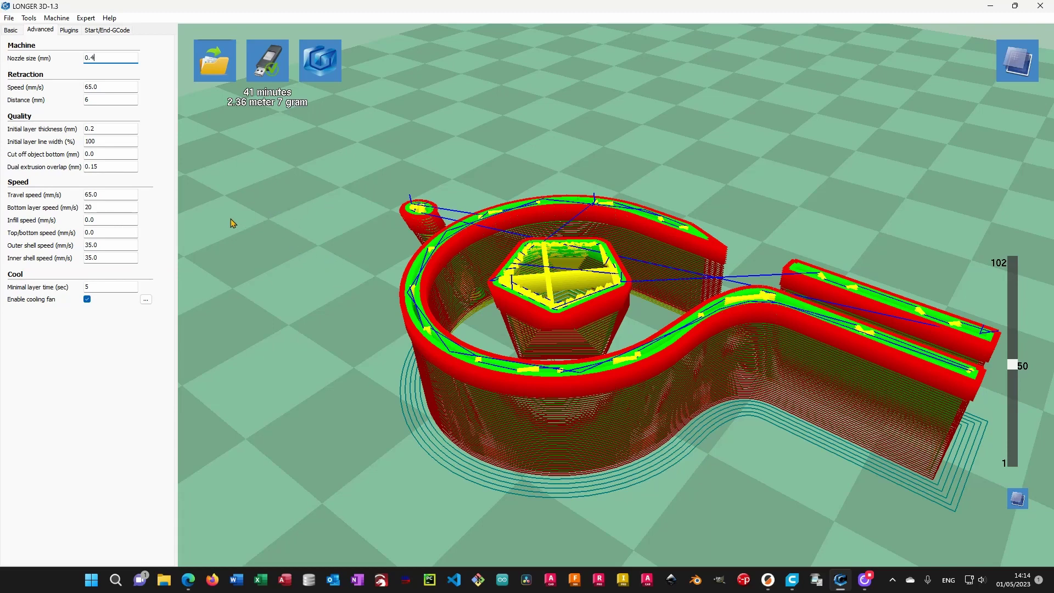
pyautogui.moveTo(116, 59)
# - Review the Basic tab's diameter, 200 °C print and 60 °C bed temperatures, then preview to layer 53
pyautogui.click(10, 30)
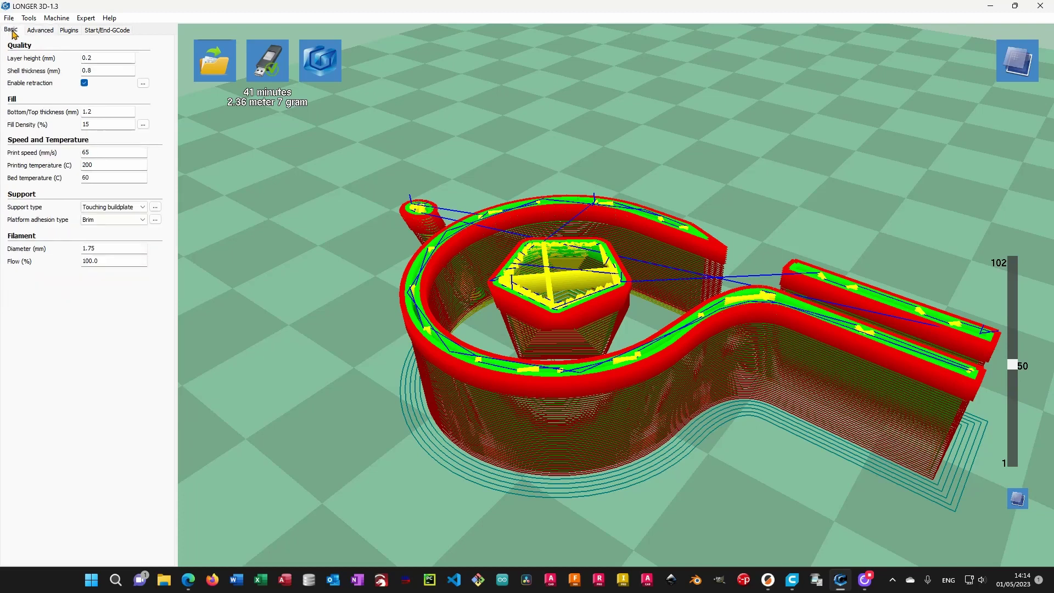
pyautogui.moveTo(108, 249)
pyautogui.click(107, 248)
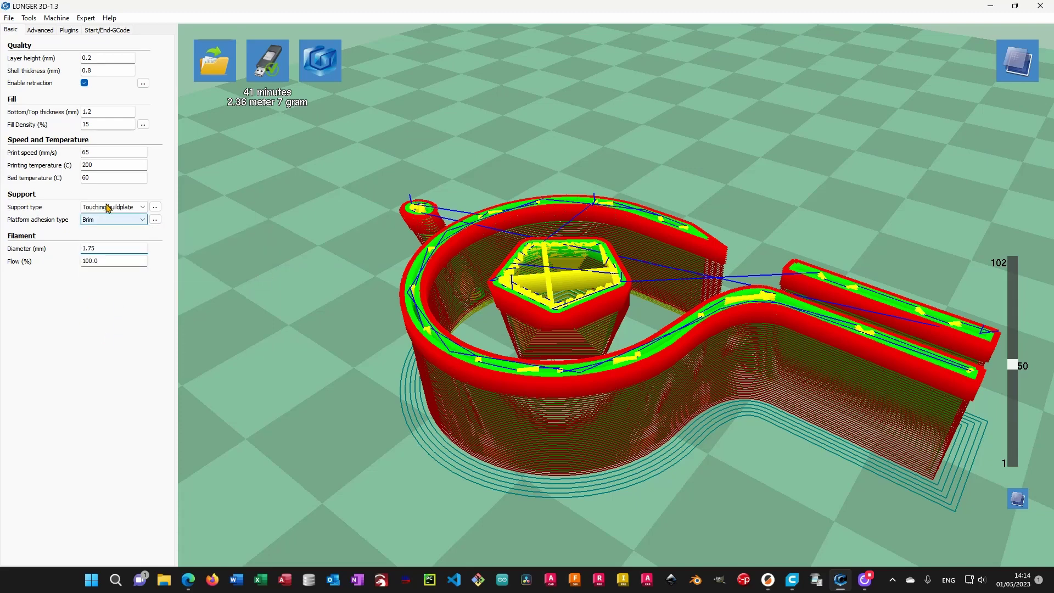
pyautogui.click(106, 165)
pyautogui.doubleClick(90, 164)
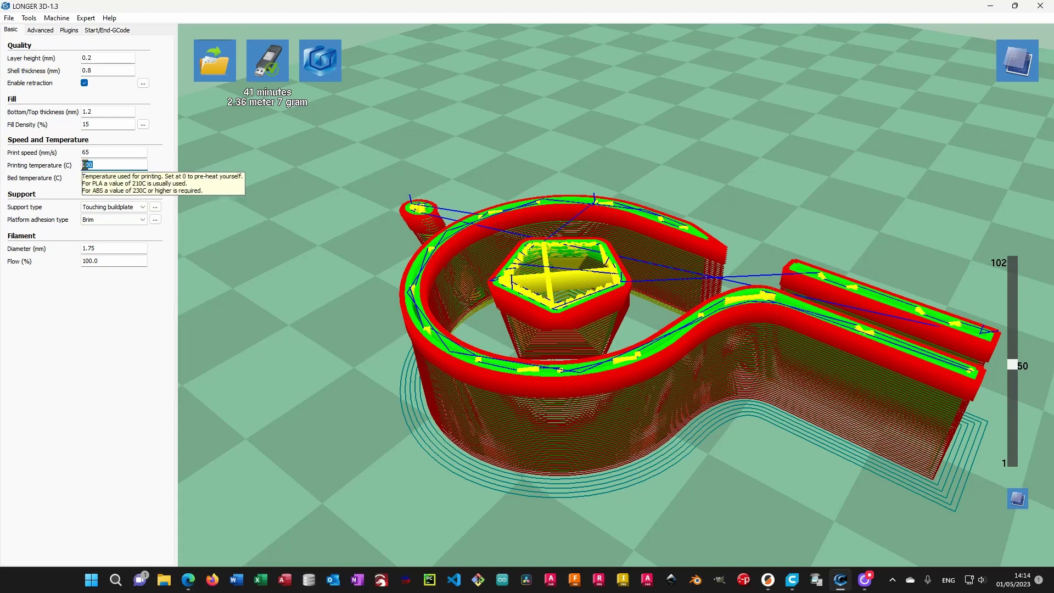
pyautogui.doubleClick(106, 175)
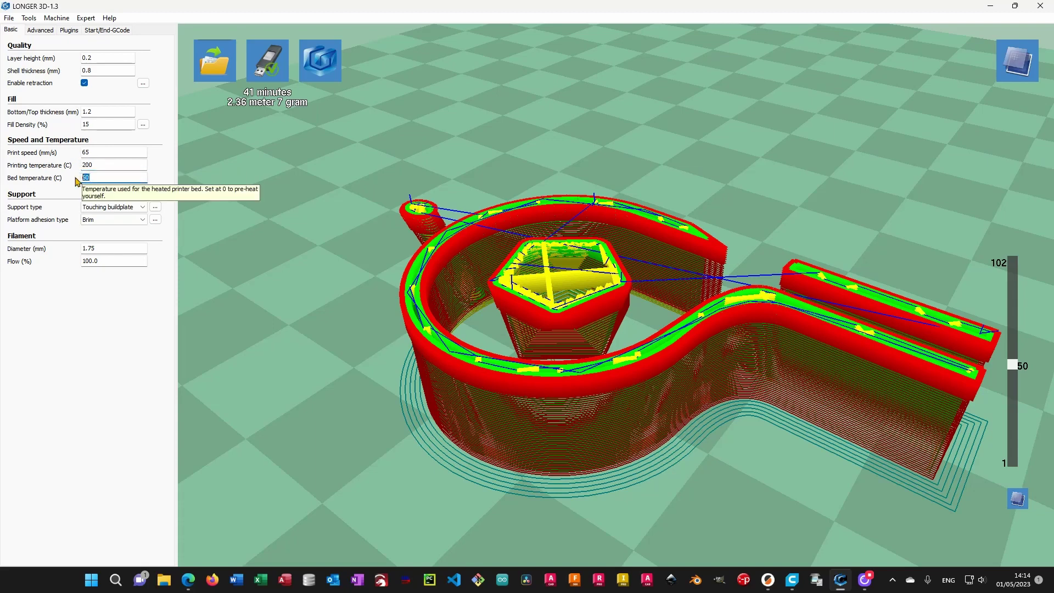
pyautogui.click(113, 248)
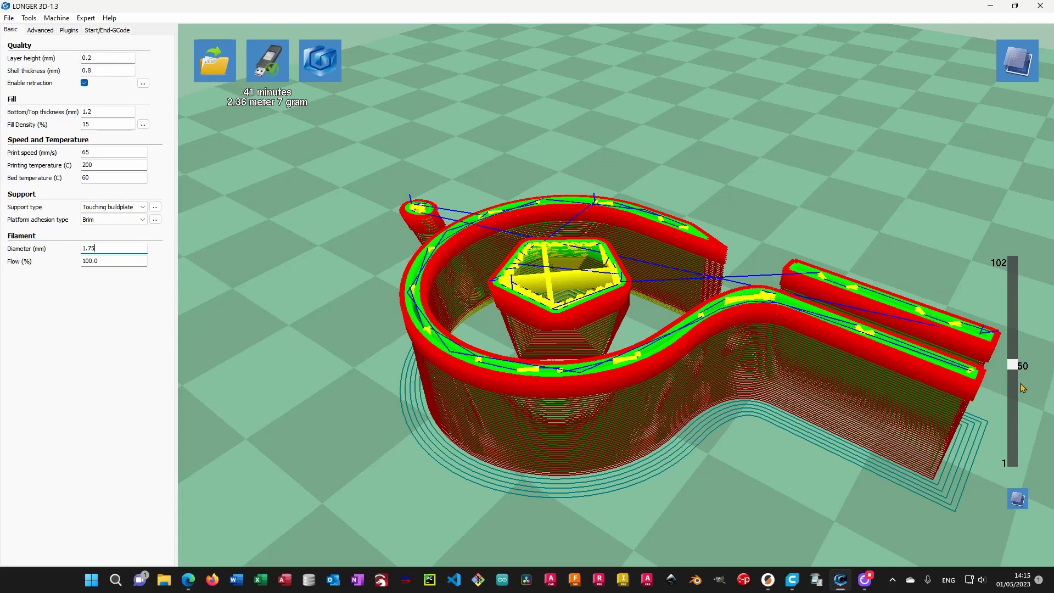
pyautogui.moveTo(1012, 365)
pyautogui.mouseDown()
pyautogui.moveTo(1006, 244)
pyautogui.moveTo(1009, 336)
pyautogui.moveTo(999, 363)
pyautogui.mouseUp()
# - Change the layer height from 0.2 to 0.3 mm and inspect the 68-layer re-slice
pyautogui.moveTo(99, 57)
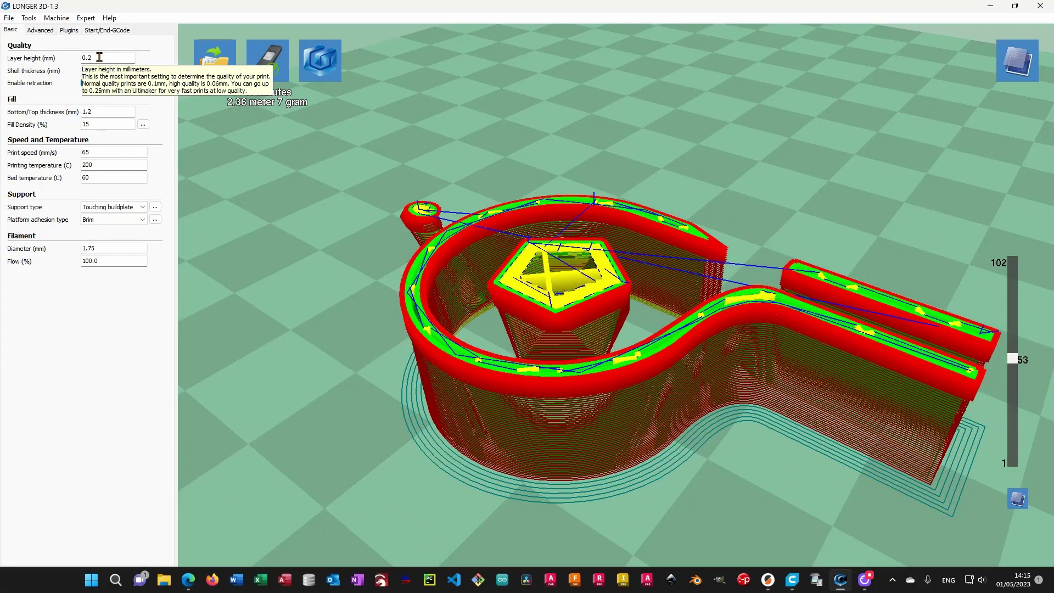
pyautogui.click(100, 57)
pyautogui.press('BackSpace')
pyautogui.write('3')
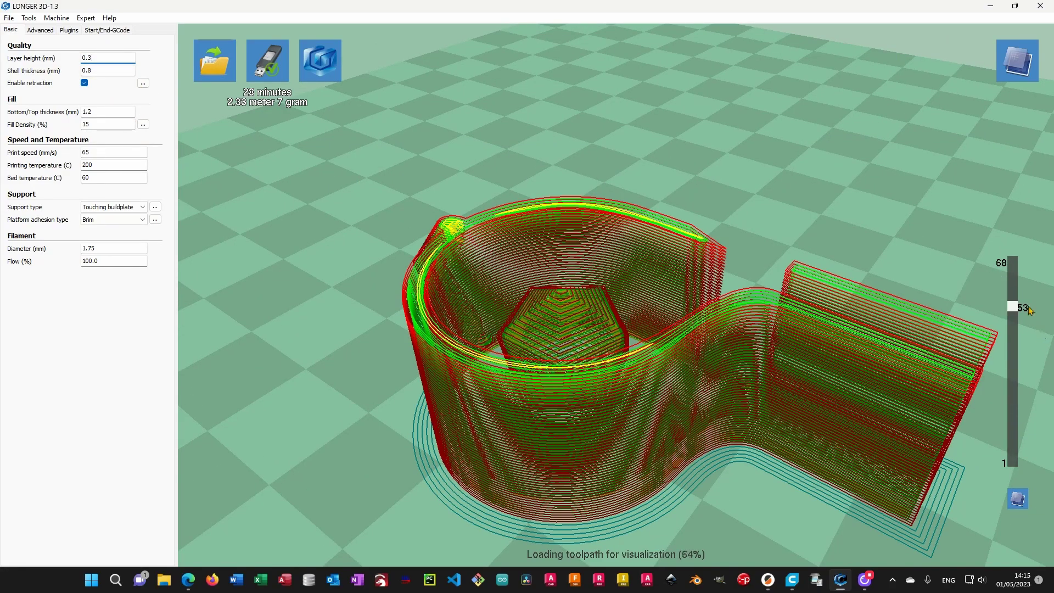
pyautogui.moveTo(1014, 307); pyautogui.dragTo(1009, 379)
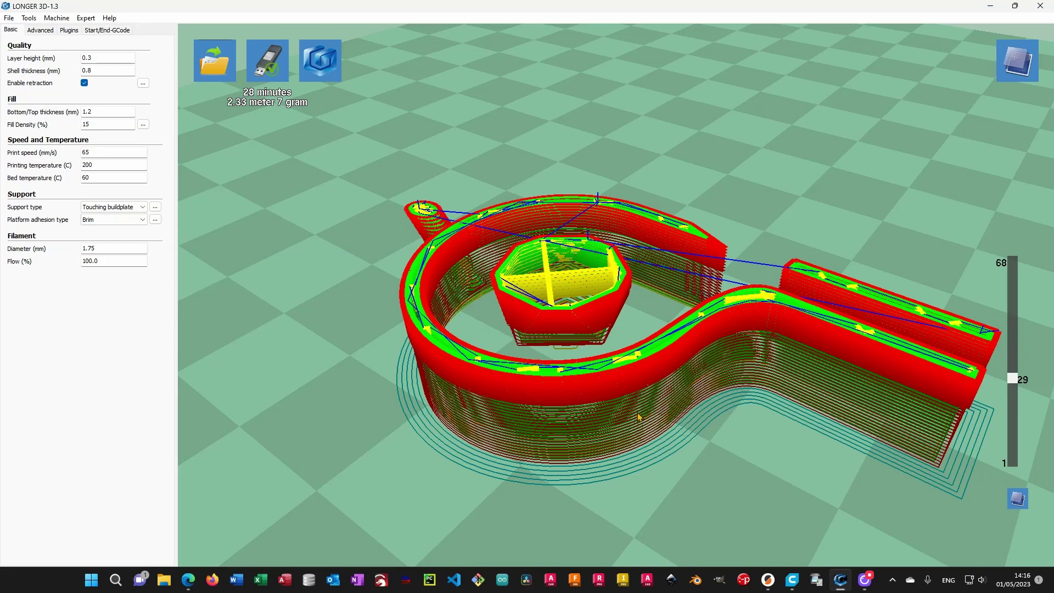
pyautogui.scroll(-3, 638, 417)
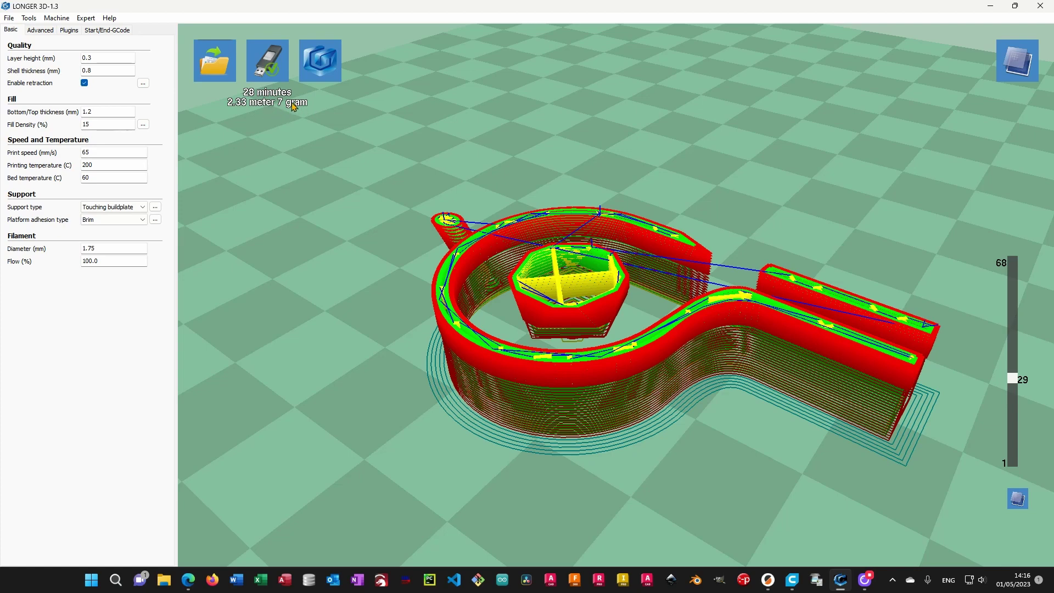
# - Set the layer height back to 0.2 mm, restoring the 102-layer, 41-minute slice
pyautogui.click(105, 58)
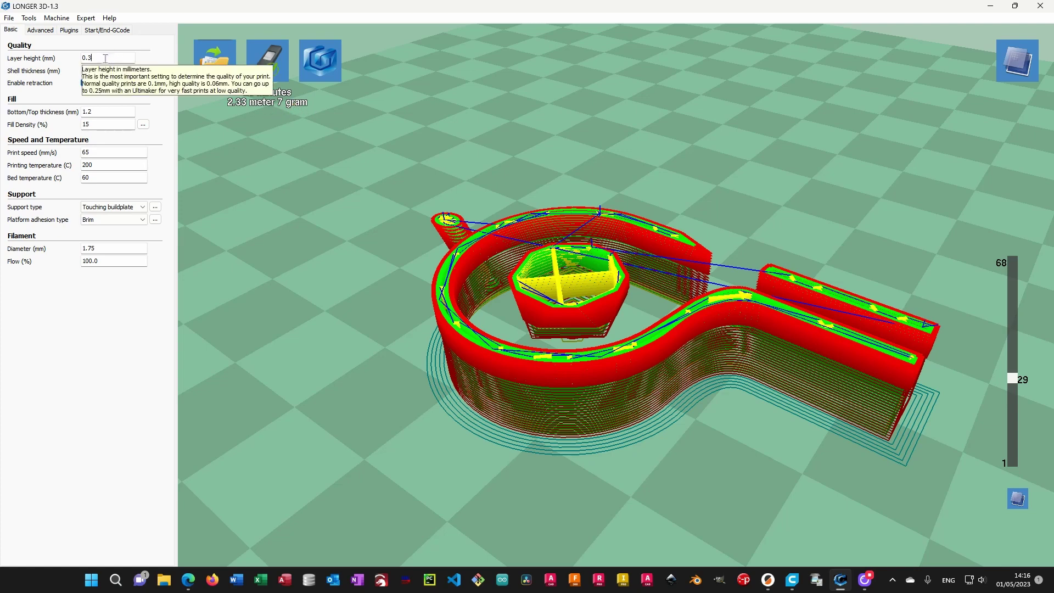
pyautogui.press('BackSpace')
pyautogui.write('2')
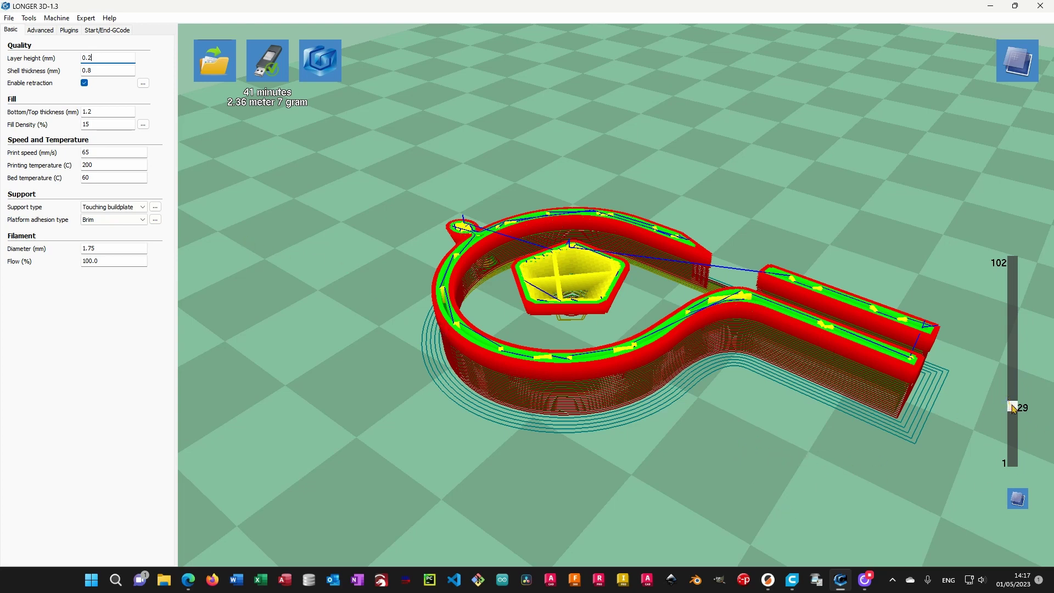
pyautogui.moveTo(1012, 407); pyautogui.dragTo(1014, 379)
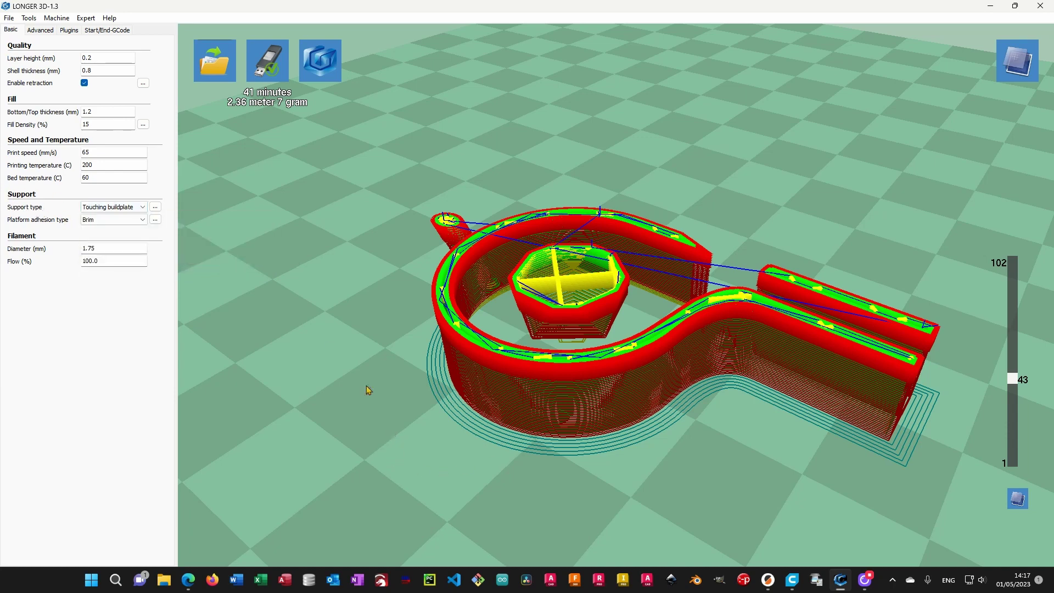
pyautogui.click(1017, 61)
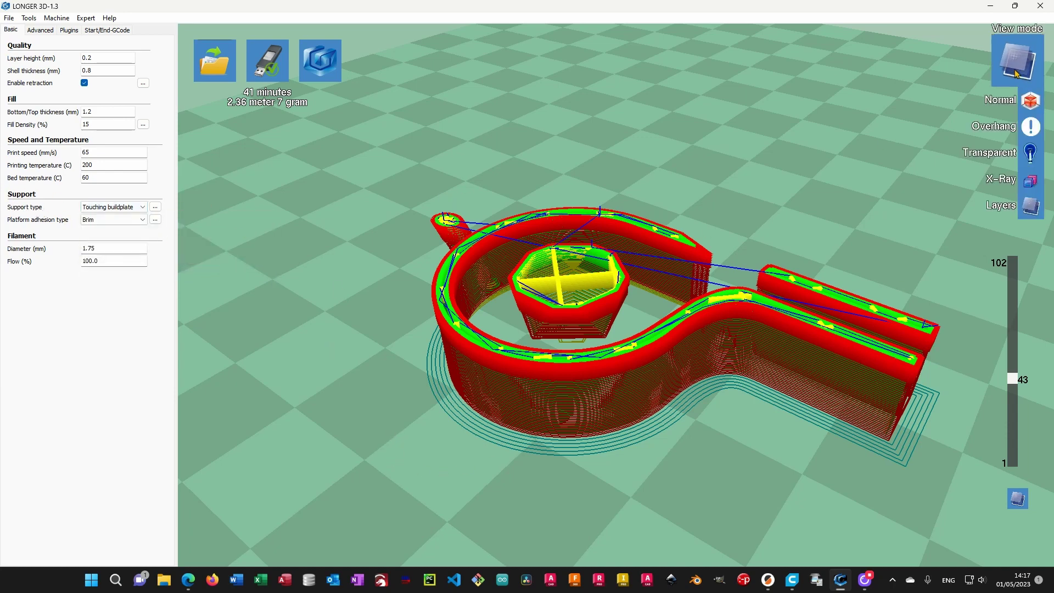
pyautogui.click(1029, 130)
pyautogui.moveTo(921, 445); pyautogui.dragTo(619, 140, button='right')
pyautogui.scroll(-3, 630, 183)
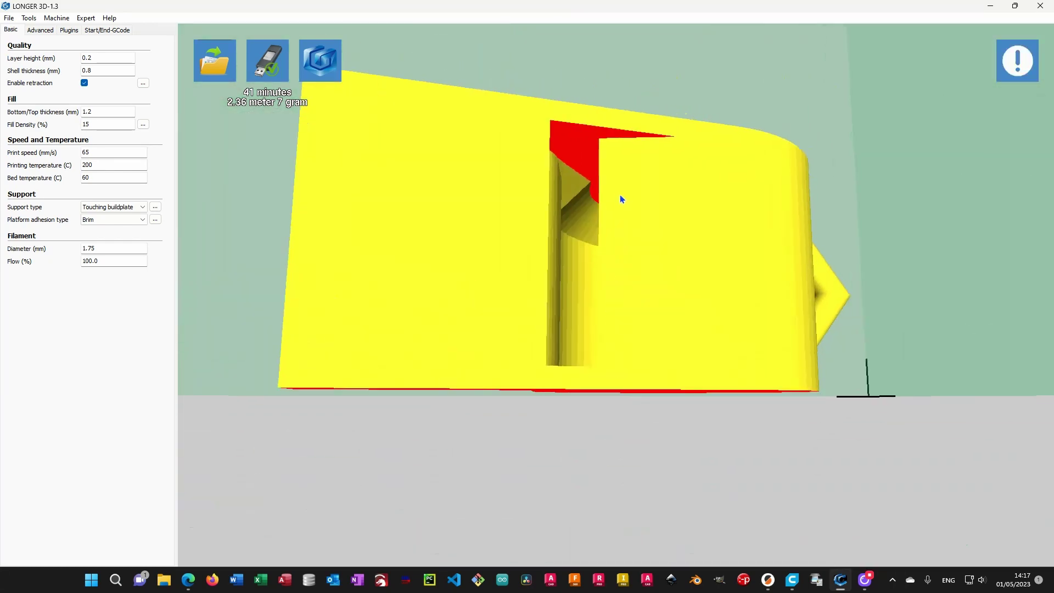
pyautogui.scroll(3, 623, 194)
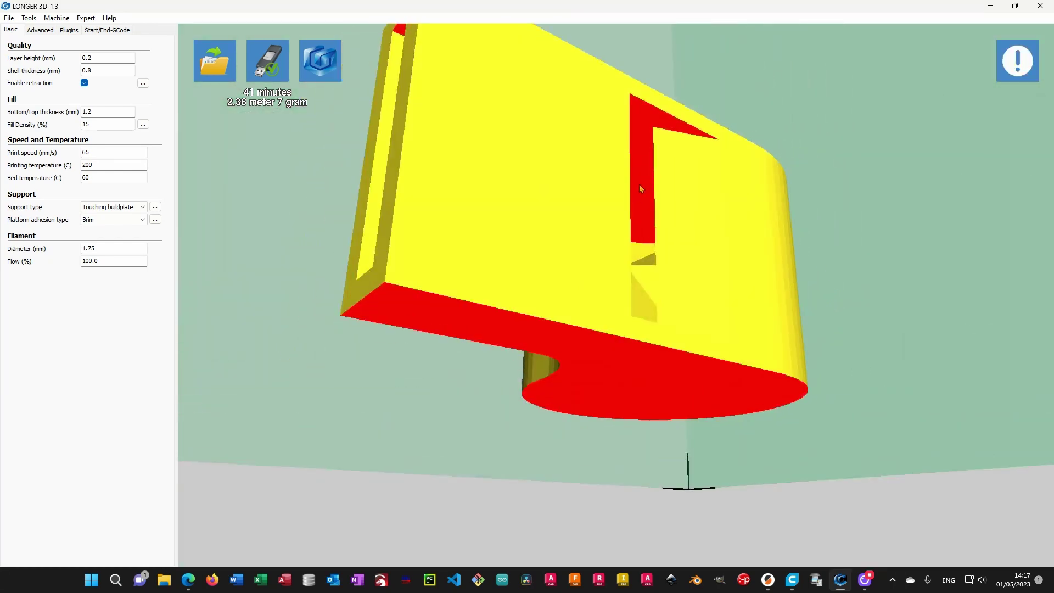
pyautogui.moveTo(639, 181); pyautogui.dragTo(698, 222, button='right')
pyautogui.click(1020, 79)
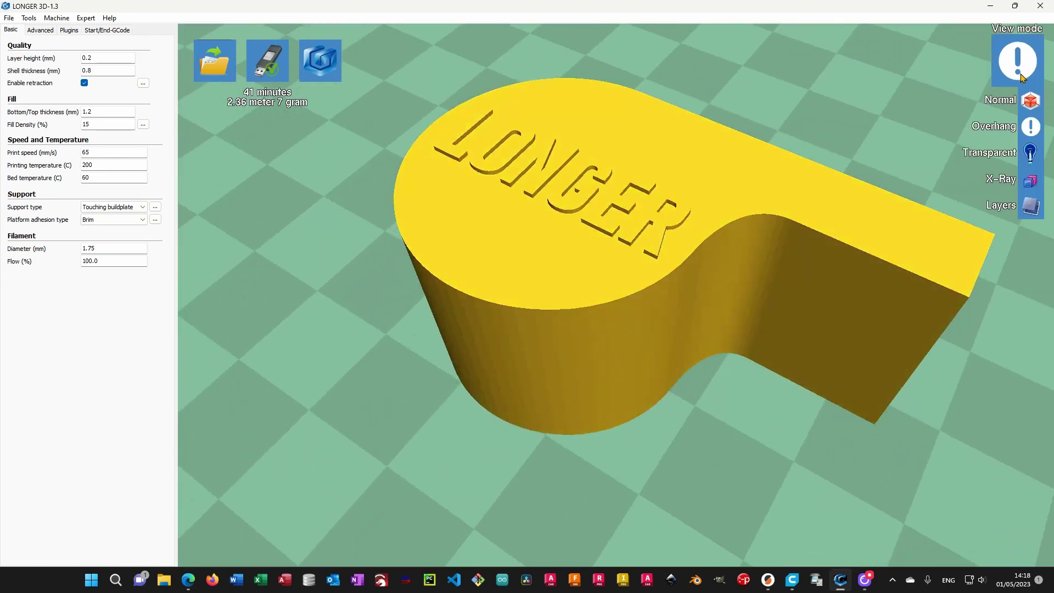
pyautogui.click(1031, 206)
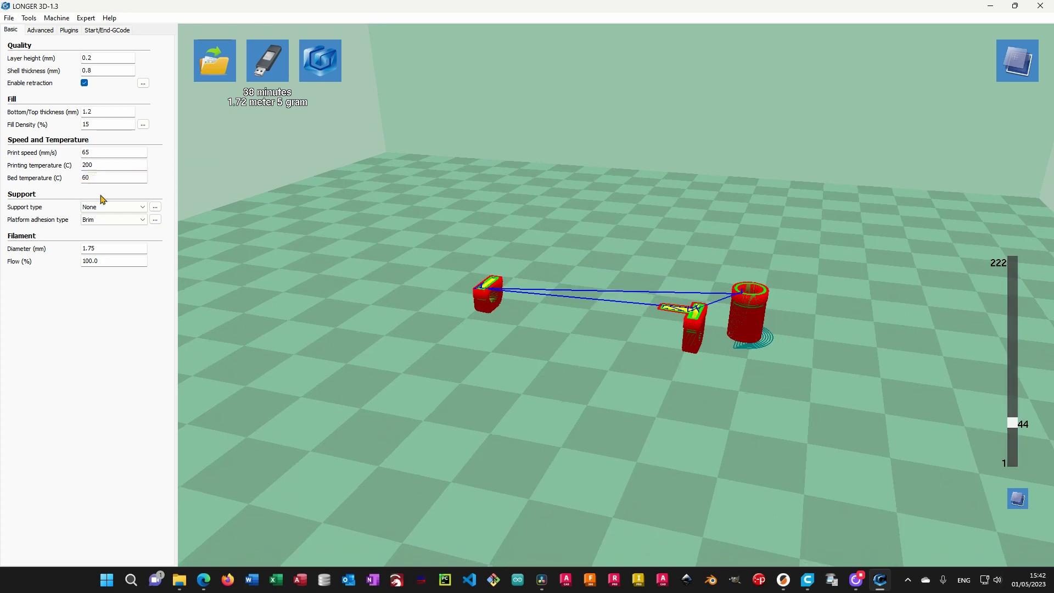
# - Switch Support type to Touching buildplate and preview the lower layers up to layer 43
pyautogui.click(113, 207)
pyautogui.click(102, 220)
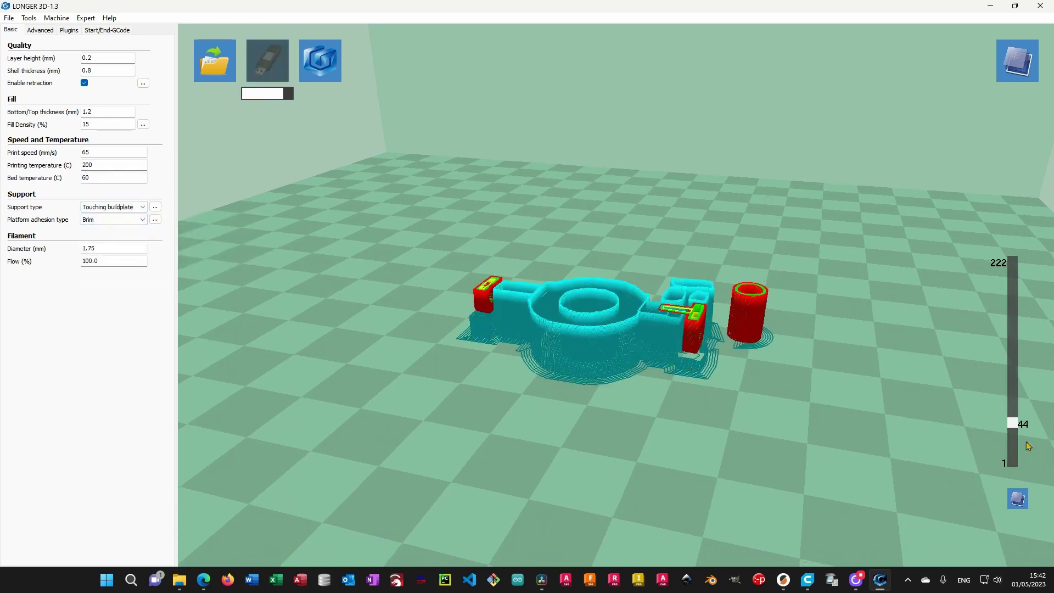
pyautogui.moveTo(1013, 425)
pyautogui.mouseDown()
pyautogui.moveTo(1011, 449)
pyautogui.moveTo(1011, 413)
pyautogui.mouseUp()
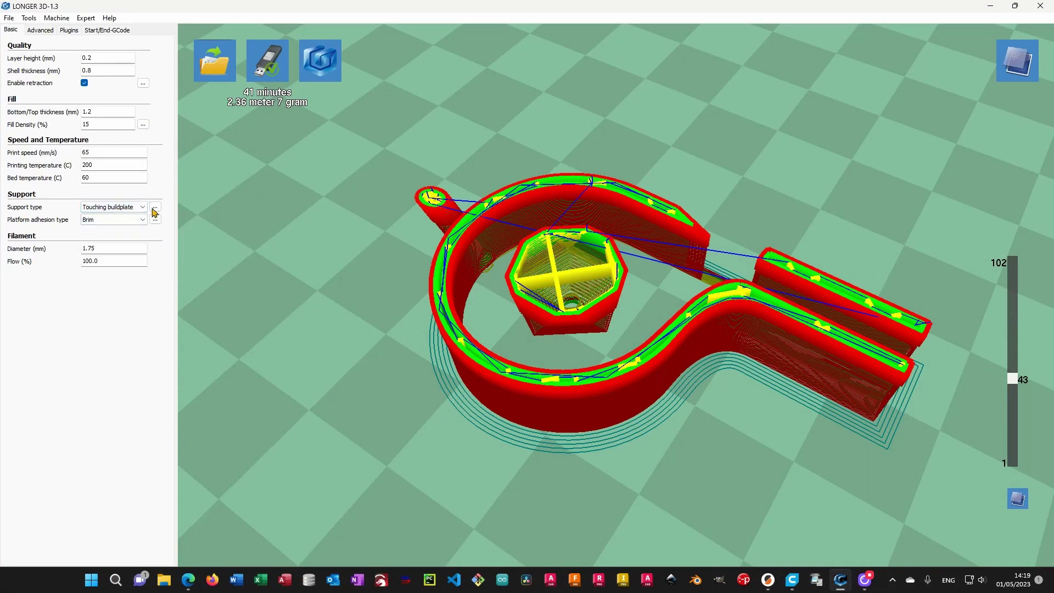
# - Set Support type to Everywhere, inspect the support bars up to the rim, and open support expert settings
pyautogui.click(127, 207)
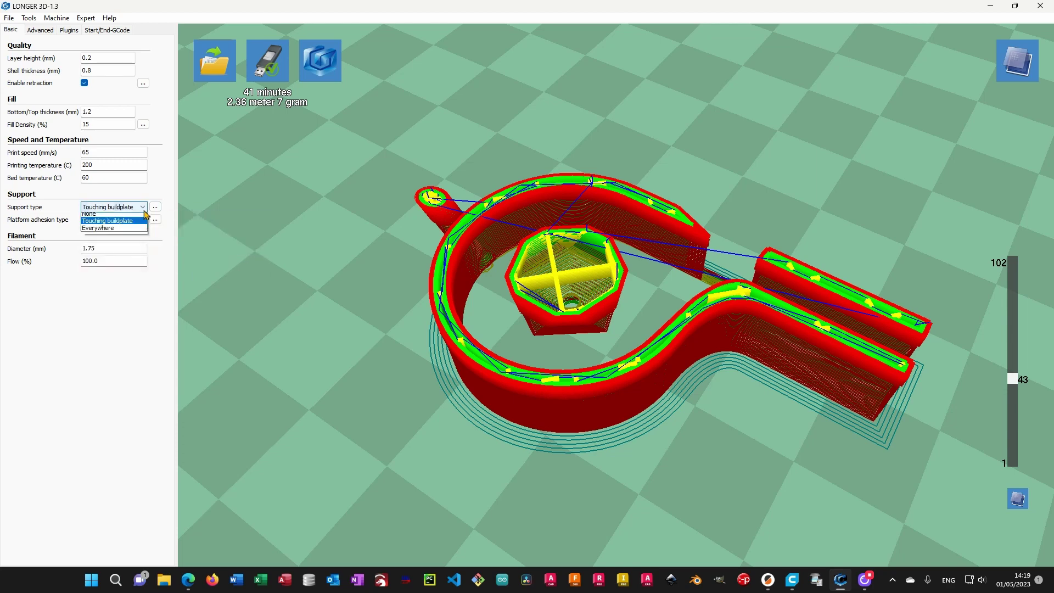
pyautogui.click(123, 231)
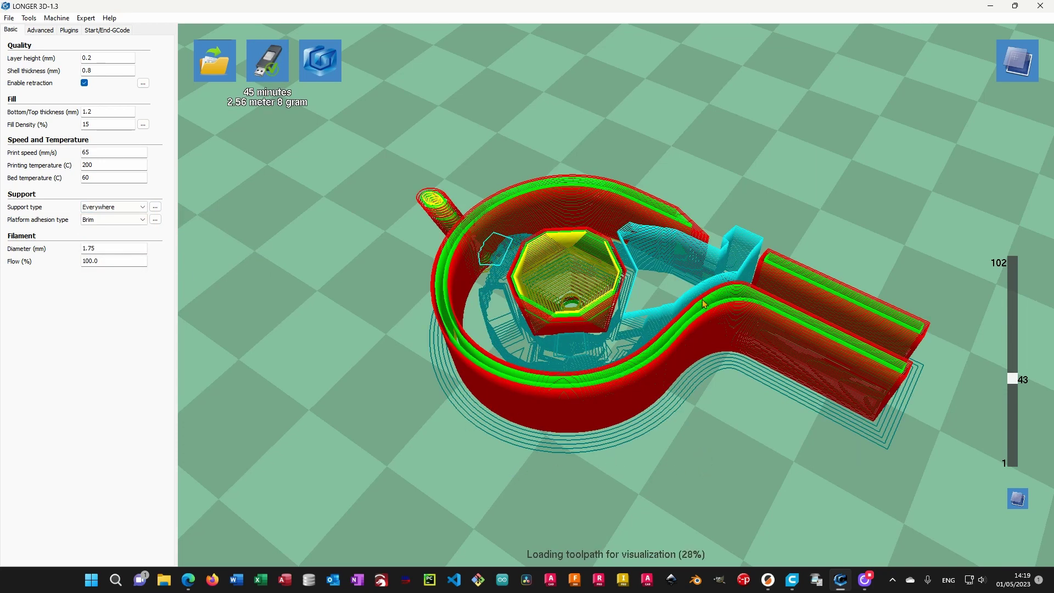
pyautogui.scroll(3, 767, 338)
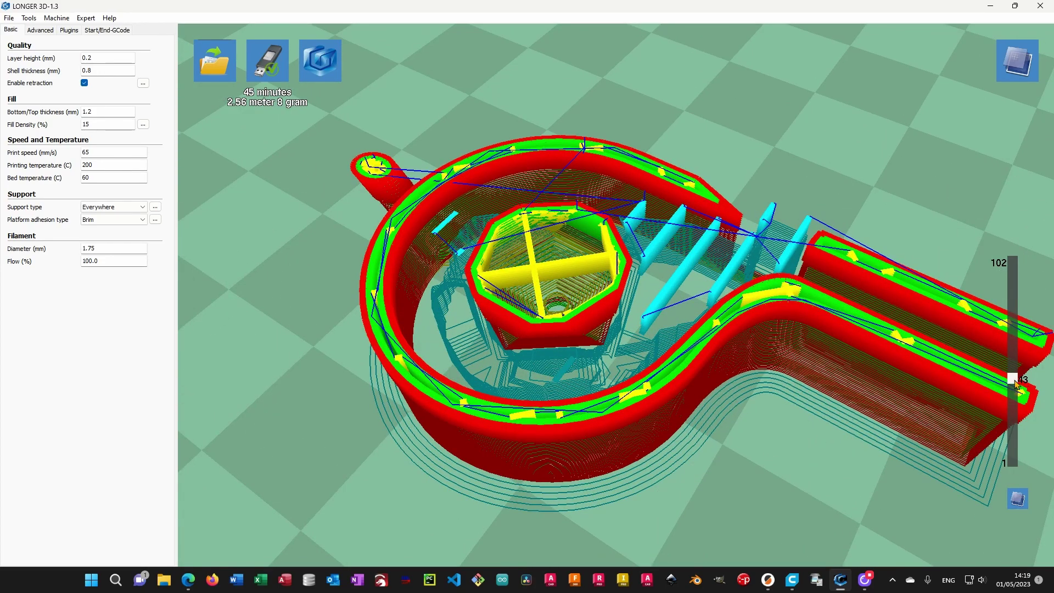
pyautogui.moveTo(1013, 381); pyautogui.dragTo(981, 339)
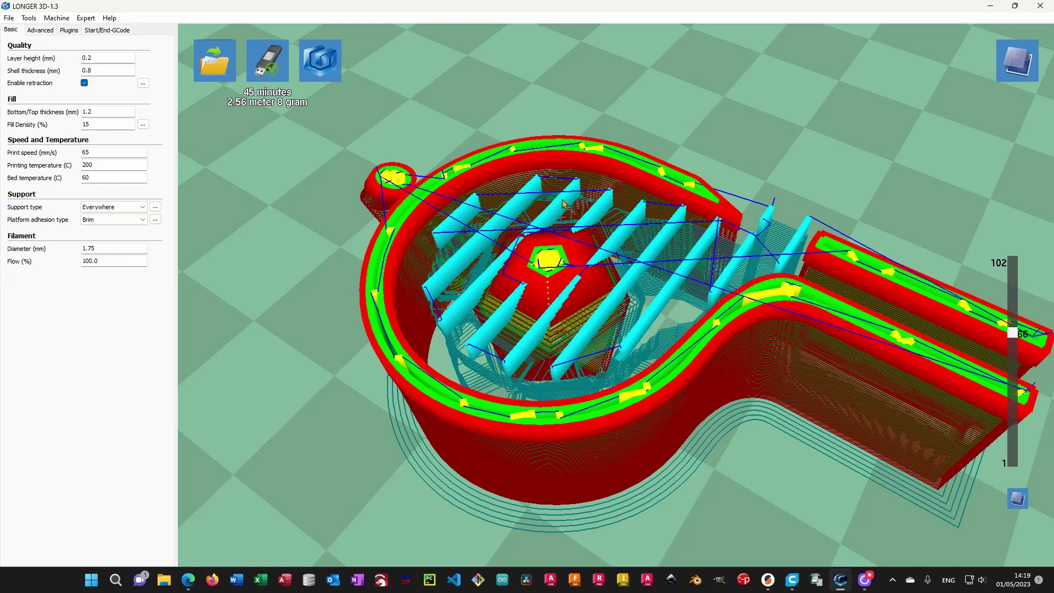
pyautogui.moveTo(1014, 325)
pyautogui.mouseDown()
pyautogui.moveTo(1013, 289)
pyautogui.moveTo(1003, 317)
pyautogui.mouseUp()
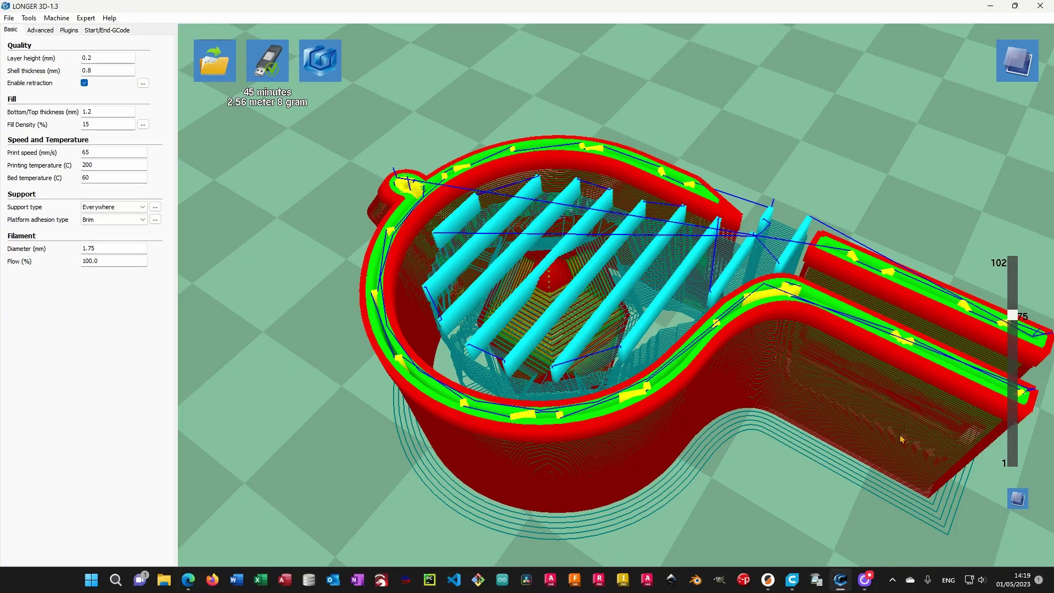
pyautogui.moveTo(896, 449)
pyautogui.mouseDown(button='right')
pyautogui.moveTo(861, 456)
pyautogui.moveTo(853, 429)
pyautogui.moveTo(837, 429)
pyautogui.moveTo(828, 405)
pyautogui.moveTo(859, 450)
pyautogui.moveTo(885, 459)
pyautogui.mouseUp(button='right')
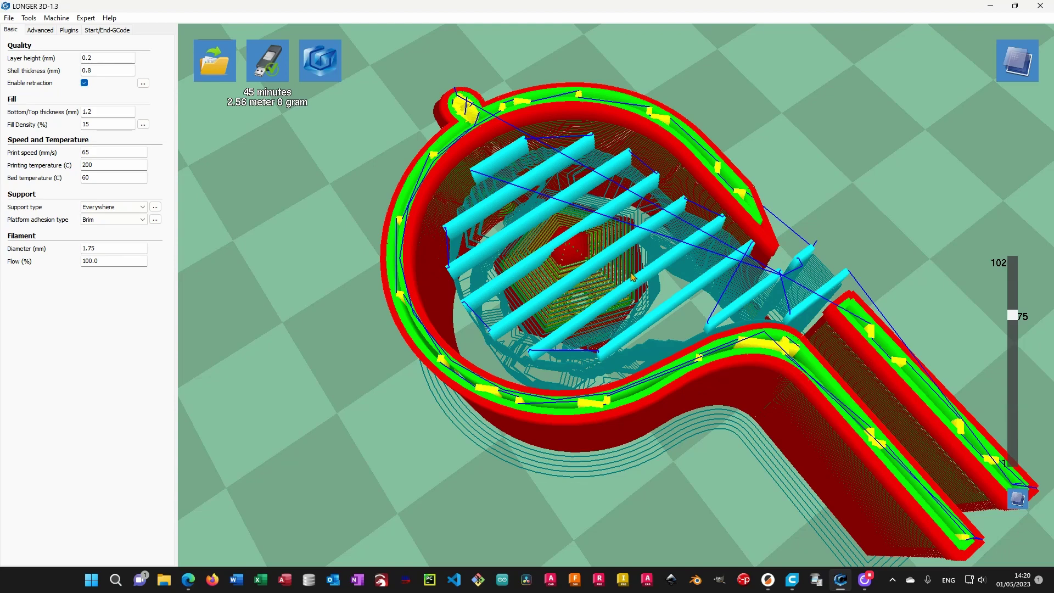
pyautogui.click(155, 207)
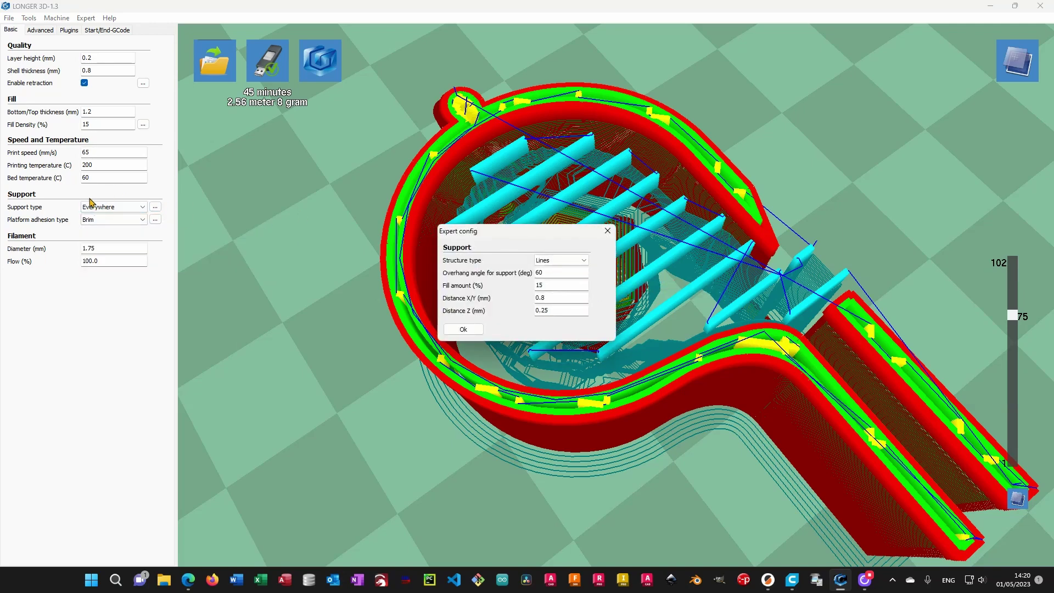
# - Set support structure to Grid with 5% fill, then switch Support type to None
pyautogui.moveTo(48, 207)
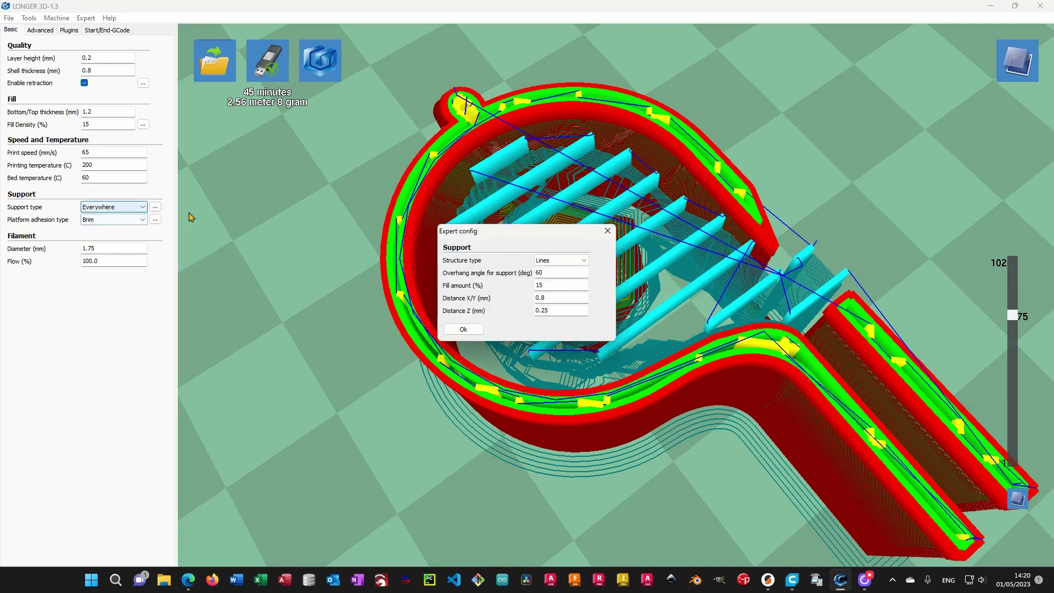
pyautogui.click(584, 261)
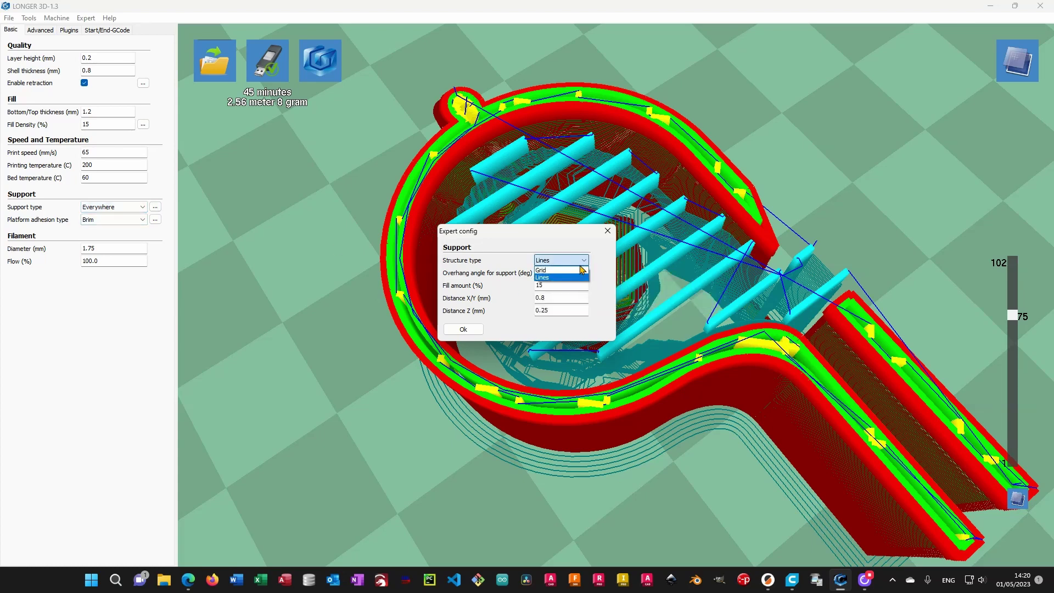
pyautogui.click(580, 269)
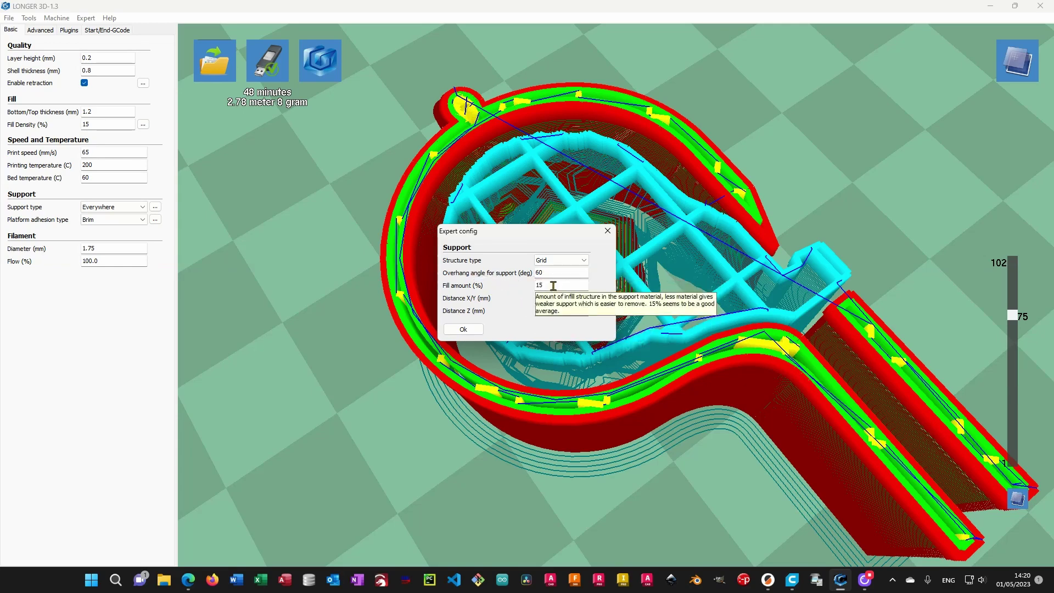
pyautogui.write('5')
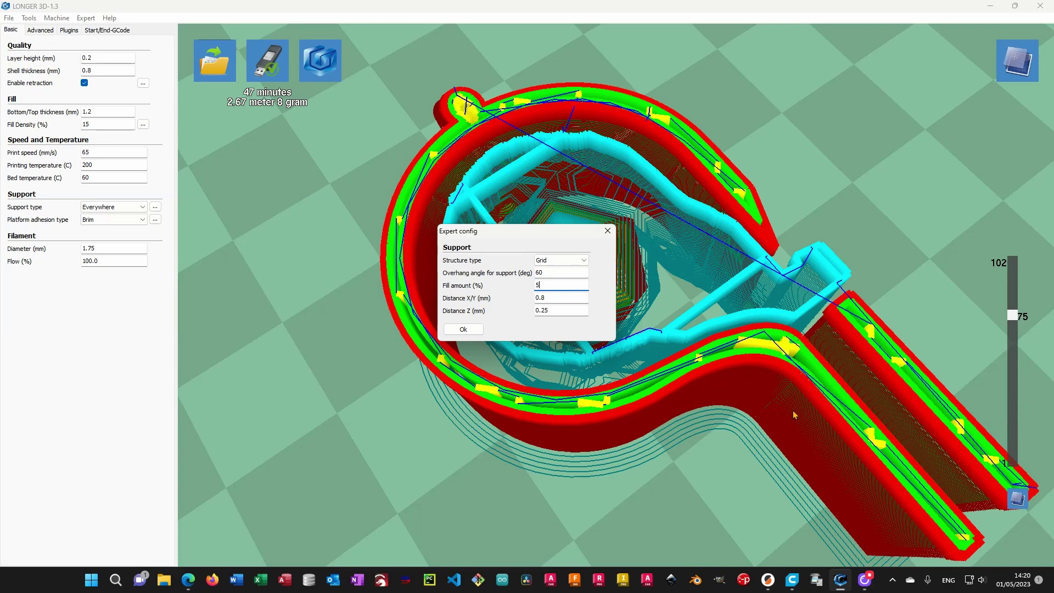
pyautogui.click(462, 328)
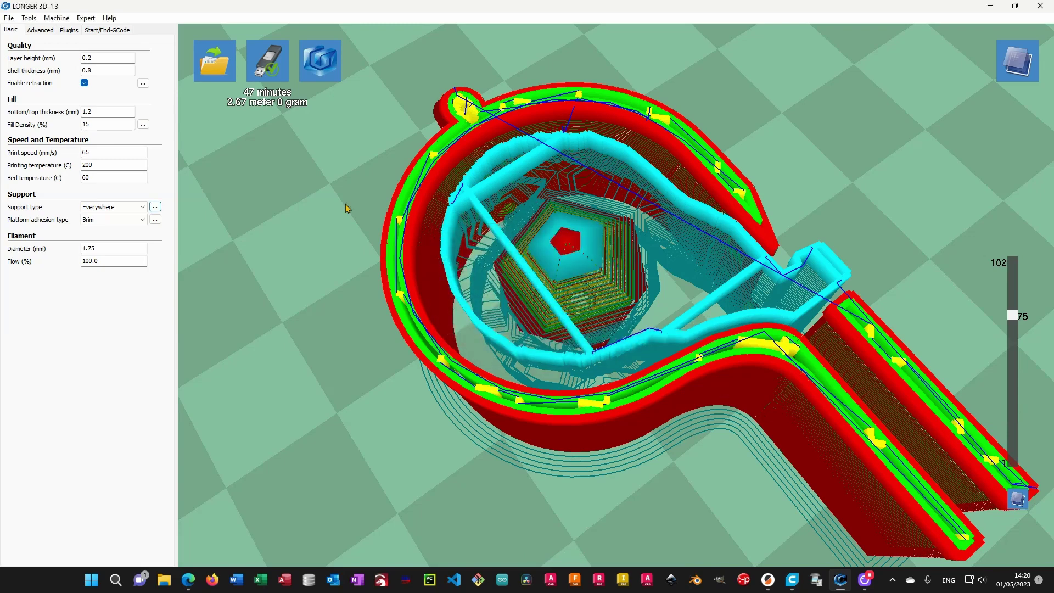
pyautogui.click(139, 210)
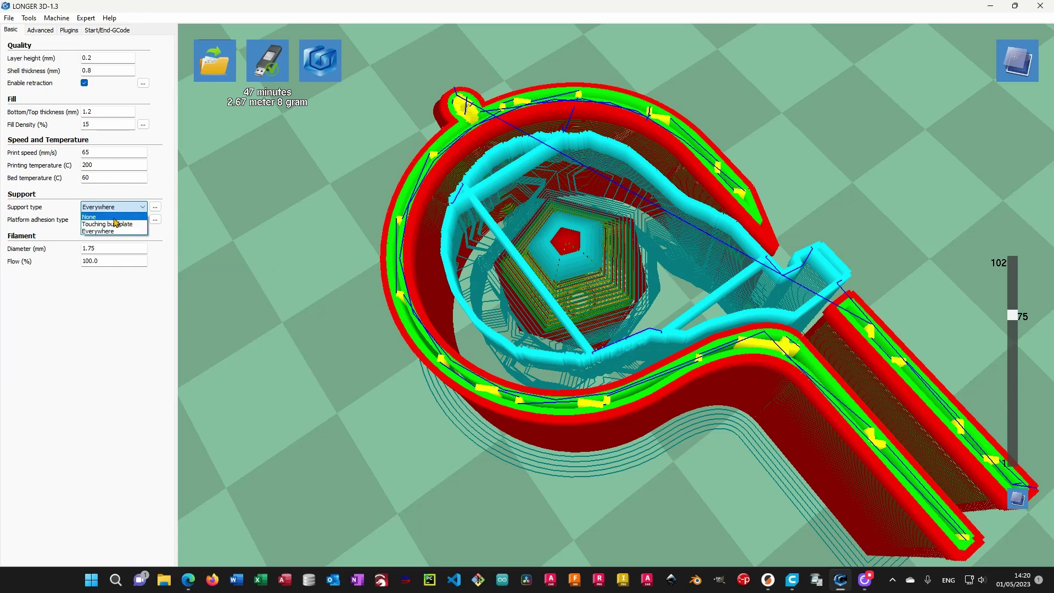
pyautogui.click(114, 218)
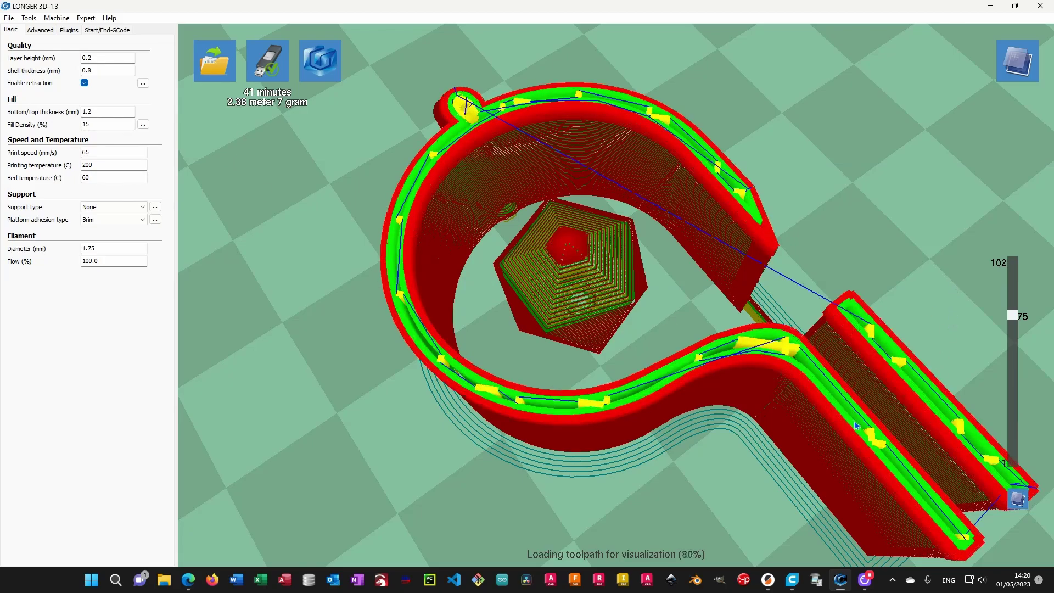
# - Orbit and zoom the support-free whistle slice to a near side-on view
pyautogui.moveTo(838, 409); pyautogui.dragTo(850, 404, button='right')
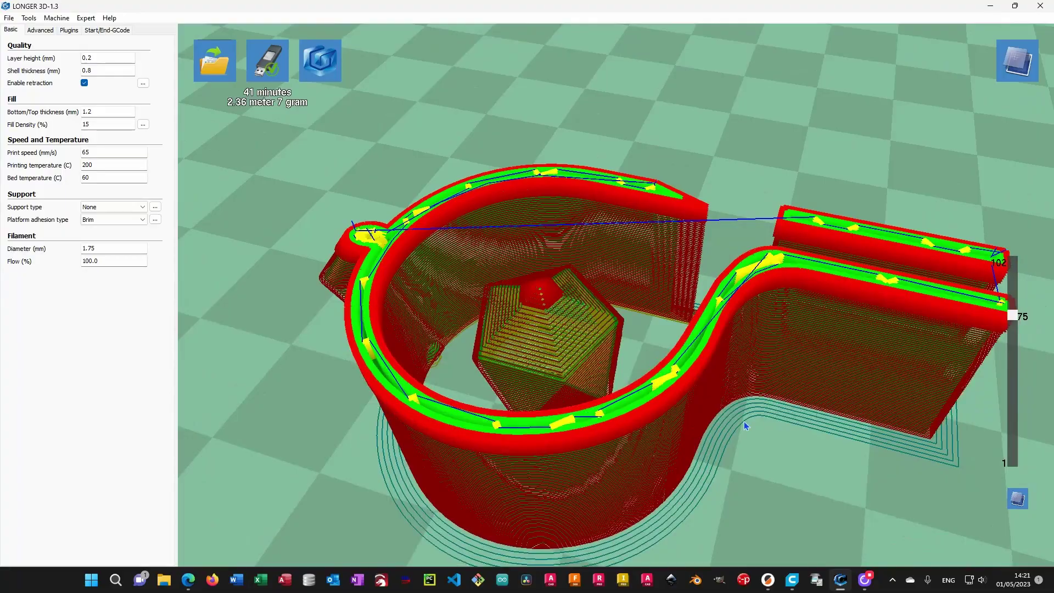
pyautogui.scroll(3, 745, 425)
pyautogui.scroll(-5, 724, 405)
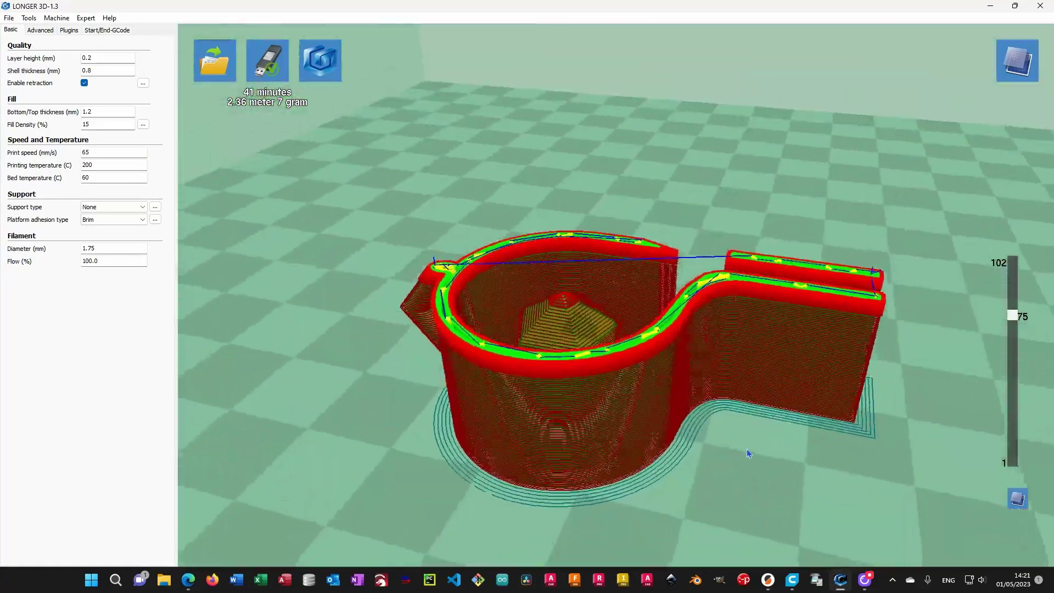
pyautogui.moveTo(747, 453)
pyautogui.mouseDown(button='right')
pyautogui.moveTo(749, 431)
pyautogui.moveTo(763, 430)
pyautogui.moveTo(739, 443)
pyautogui.moveTo(736, 466)
pyautogui.mouseUp(button='right')
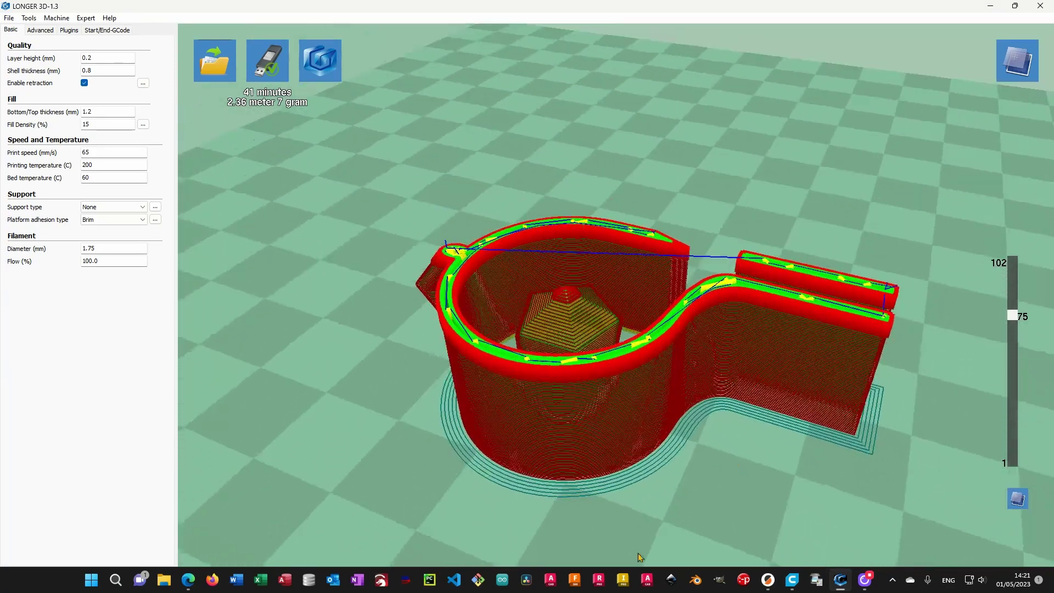
# - Bring Ultimaker Cura forward and show its slice up to layer 38
pyautogui.click(796, 584)
pyautogui.moveTo(1042, 176); pyautogui.dragTo(1042, 262)
pyautogui.scroll(5, 603, 446)
# - Switch to PrusaSlicer and orbit its sliced Mic Reel preview to a low side view
pyautogui.click(768, 580)
pyautogui.scroll(8, 557, 441)
pyautogui.moveTo(524, 407); pyautogui.dragTo(531, 285)
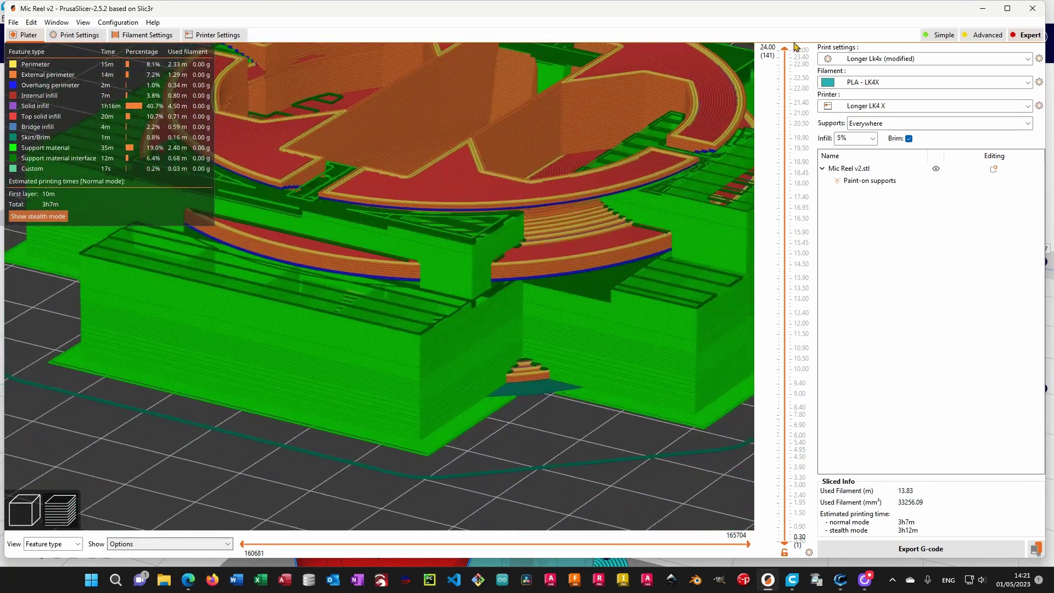
# - Cut PrusaSlicer's Mic Reel preview at 19.20 mm, then return to LONGER 3D-1.3
pyautogui.moveTo(790, 48); pyautogui.dragTo(760, 189)
pyautogui.click(842, 586)
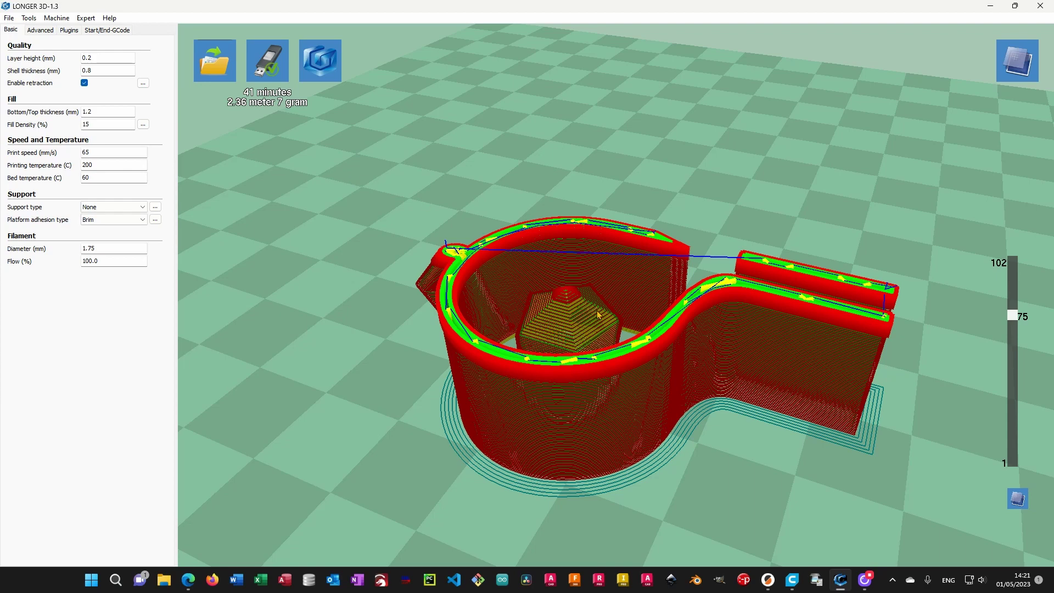
# - Save the whistle's G-code to the SD card as UltimakerRobot_support.gcode
pyautogui.click(276, 66)
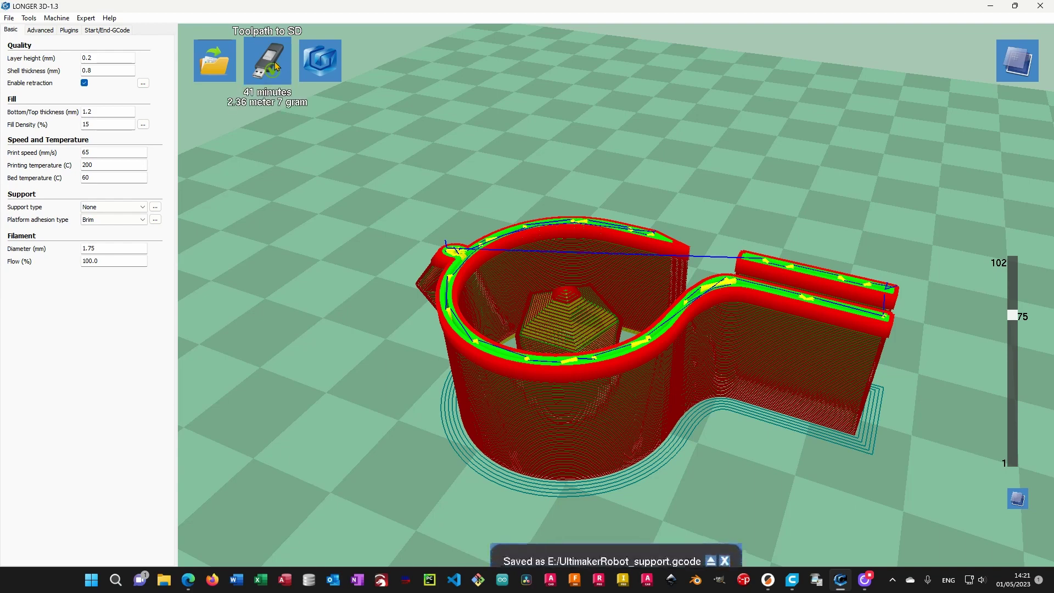